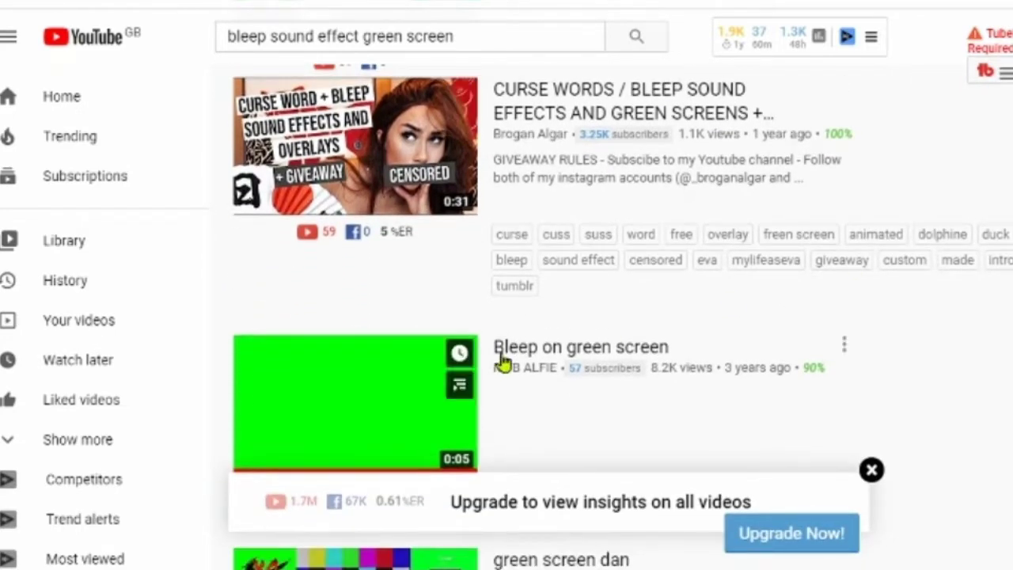
# - Open the "Bleep on green screen" video from the YouTube search results for the bleep sound effect
pyautogui.click(516, 355)
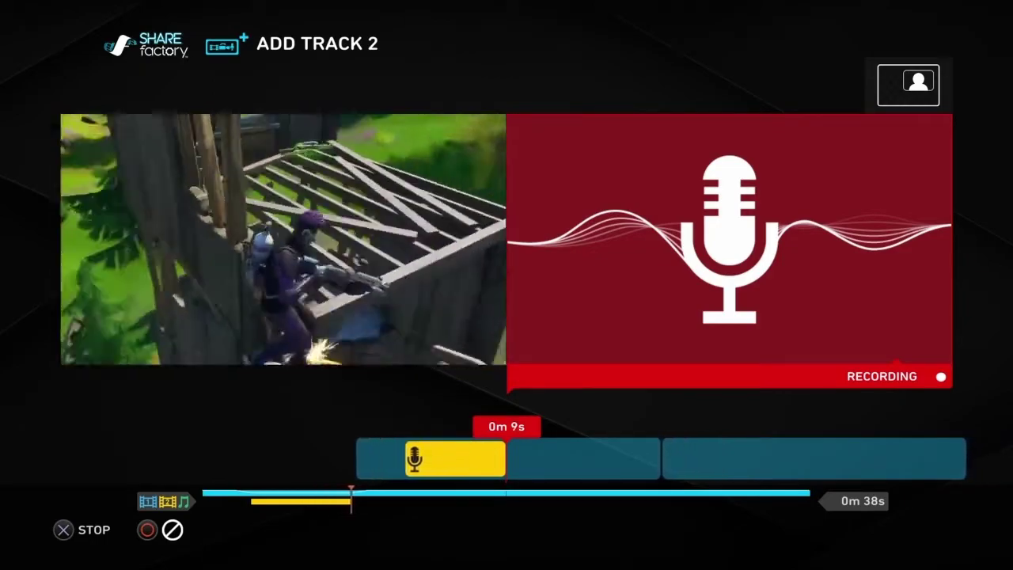
# - Stop the microphone recording on track 2 and play back the recorded bleep clip
pyautogui.press('x')
pyautogui.press('Left')
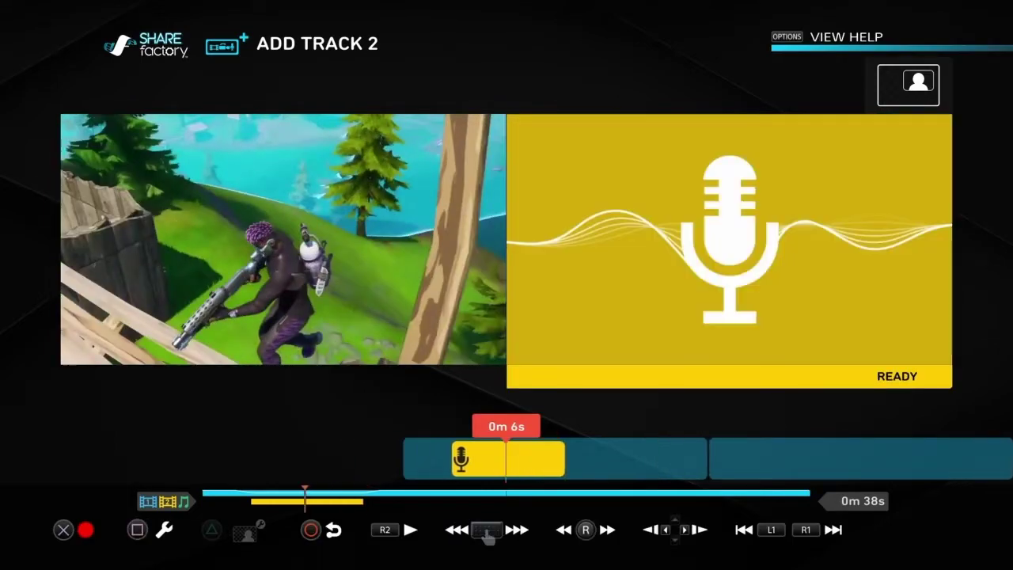
pyautogui.press('space')
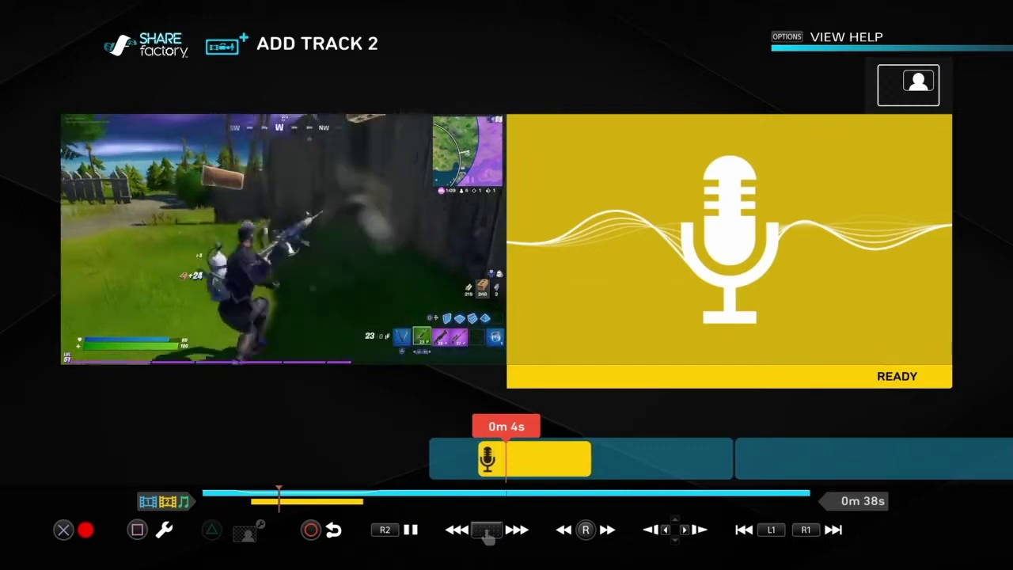
pyautogui.press('space')
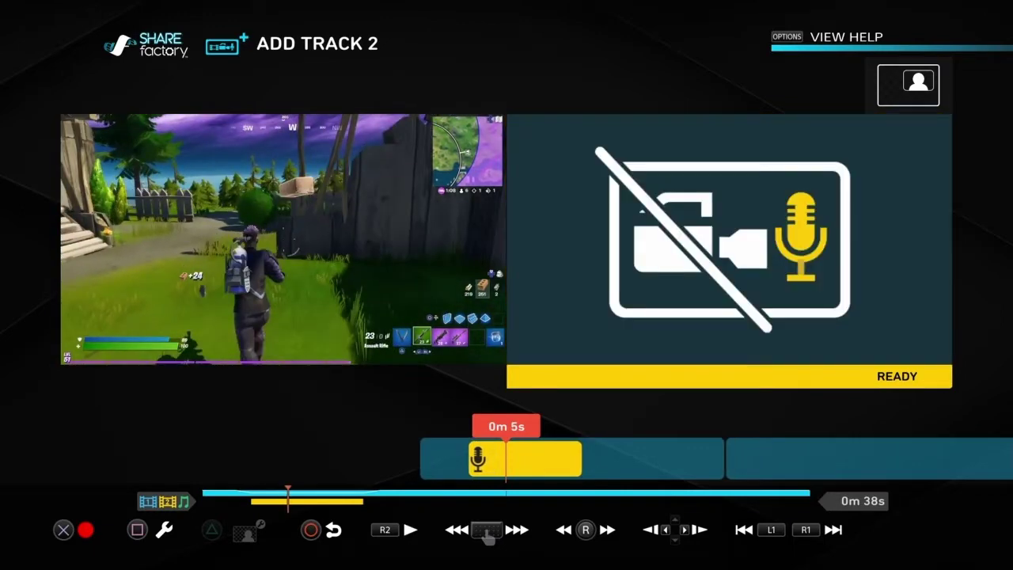
pyautogui.press('Left')
pyautogui.press('Right')
pyautogui.press('Left')
pyautogui.press('space')
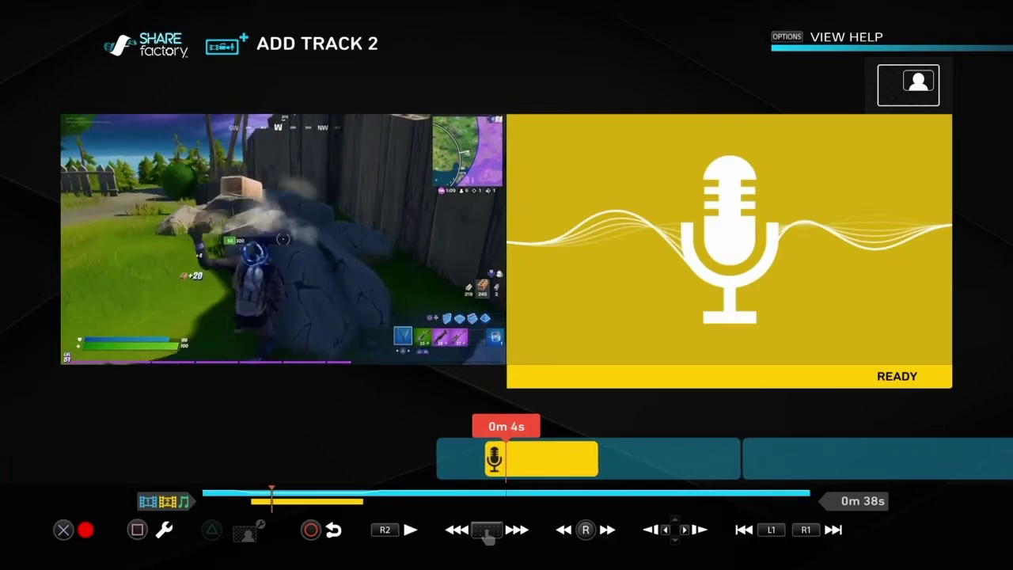
# - Trim the recorded microphone clip on track 2 at both ends so only a short bleep section remains
pyautogui.press('Return')
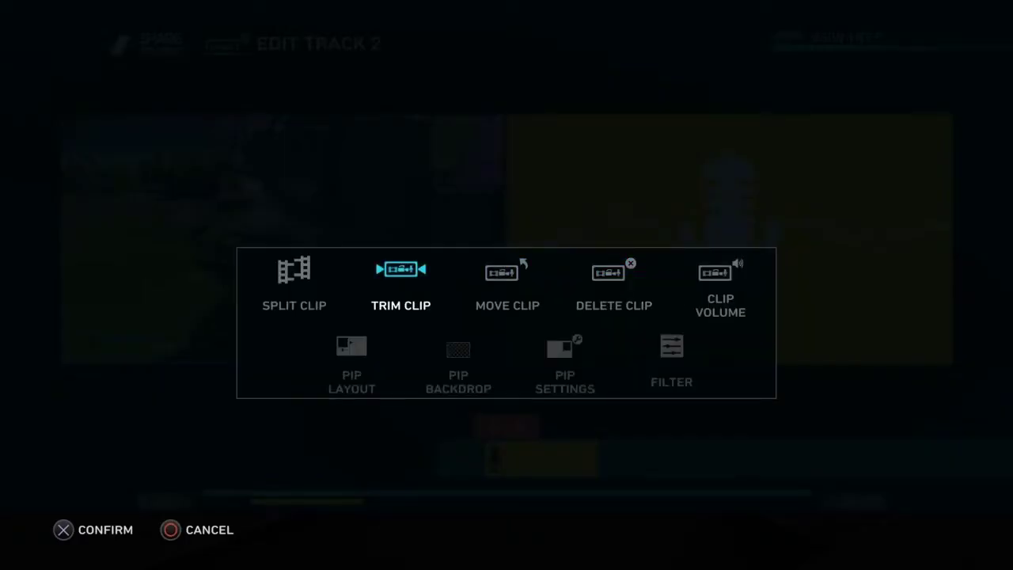
pyautogui.press('Return')
pyautogui.press('Left')
pyautogui.press('Left')
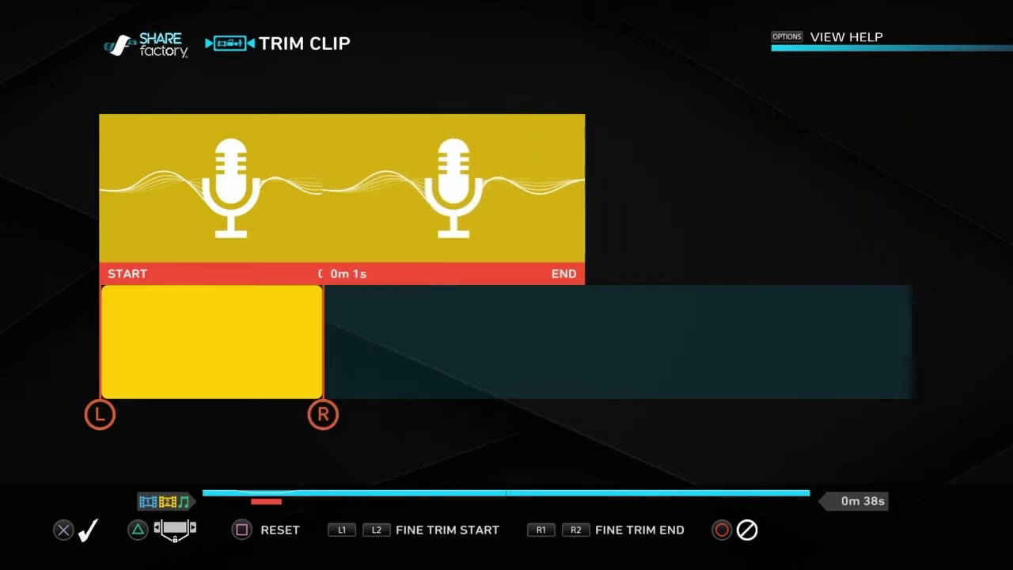
pyautogui.press('Right')
pyautogui.press('Right')
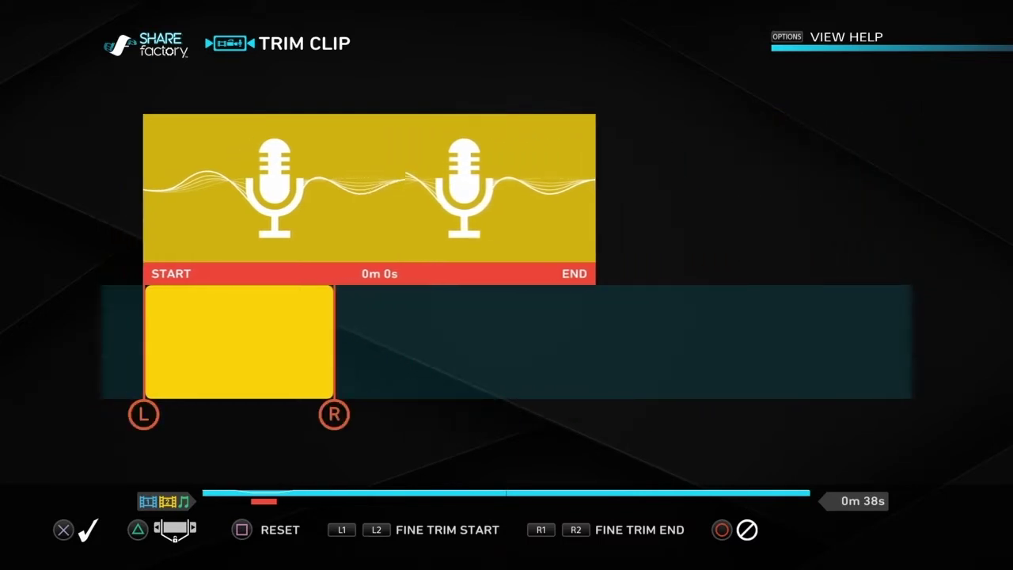
pyautogui.press('Right')
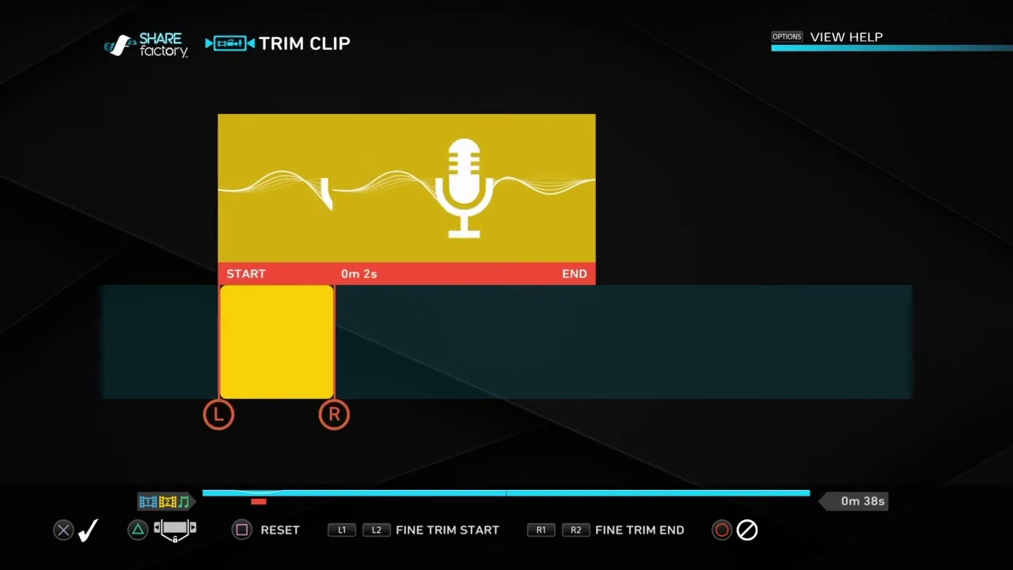
pyautogui.press('Return')
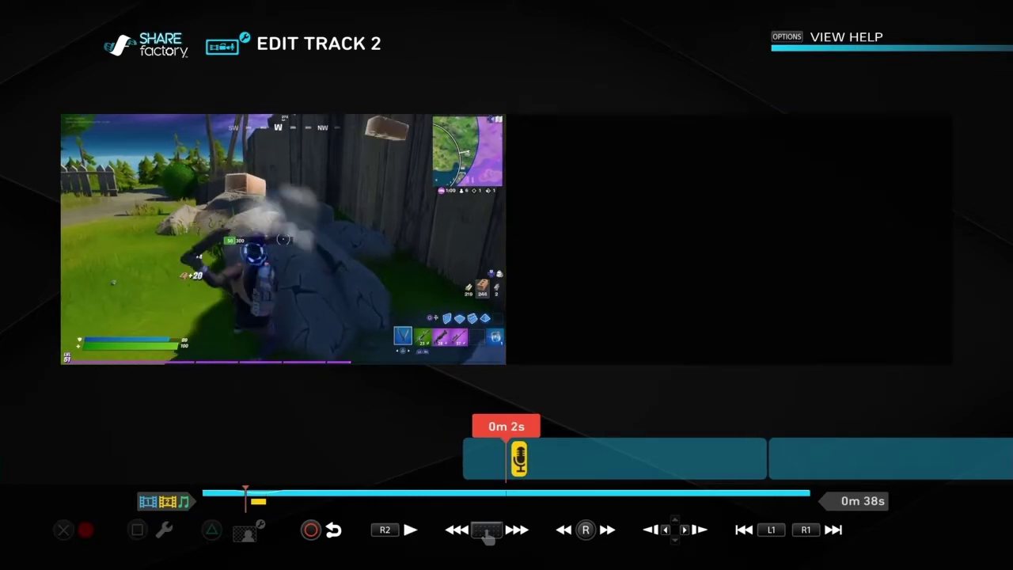
# - Move the trimmed microphone clip on track 2 slightly further along the timeline, to about 0m 4s
pyautogui.press('space')
pyautogui.press('Left')
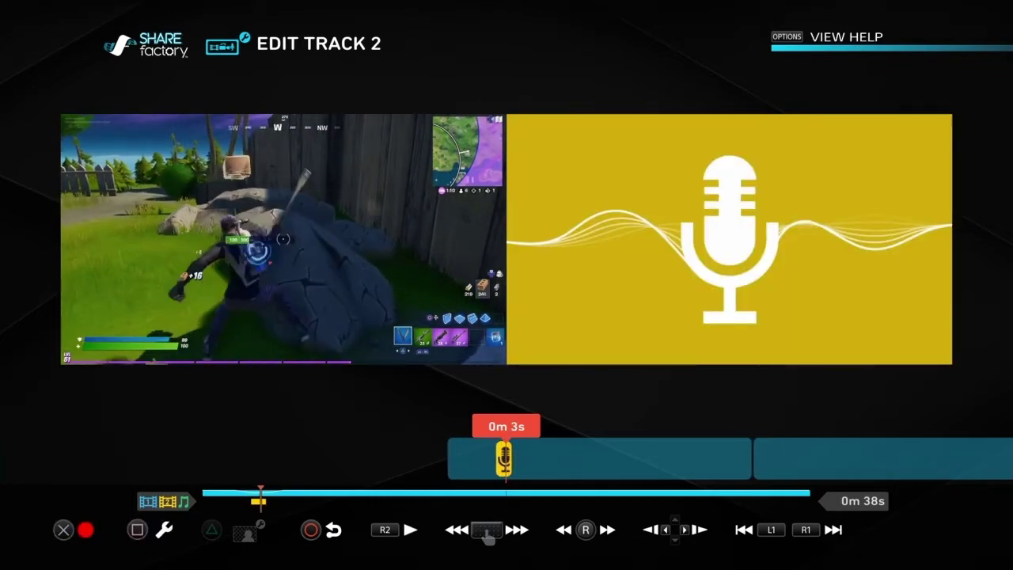
pyautogui.press('Return')
pyautogui.press('Return')
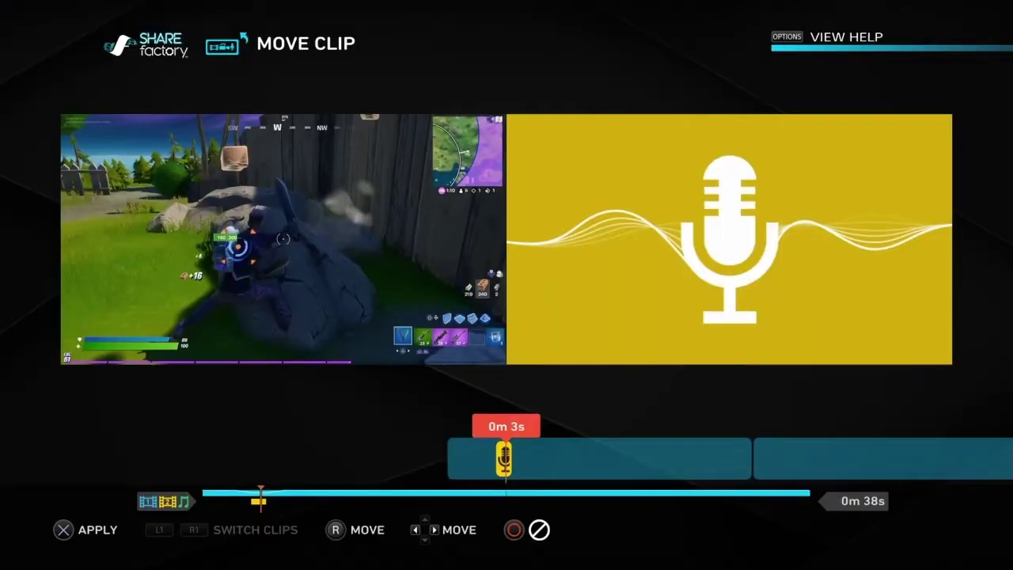
pyautogui.press('Right')
pyautogui.press('Left')
pyautogui.press('Left')
pyautogui.press('Right')
pyautogui.press('Return')
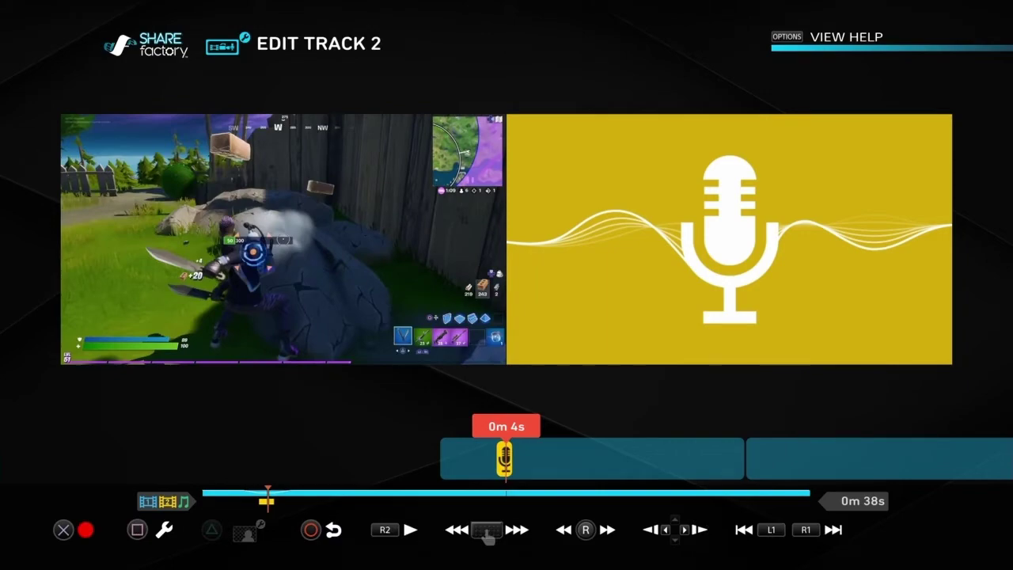
# - Return to the main timeline and play back the section containing the moved microphone clip
pyautogui.press('Left')
pyautogui.press('Escape')
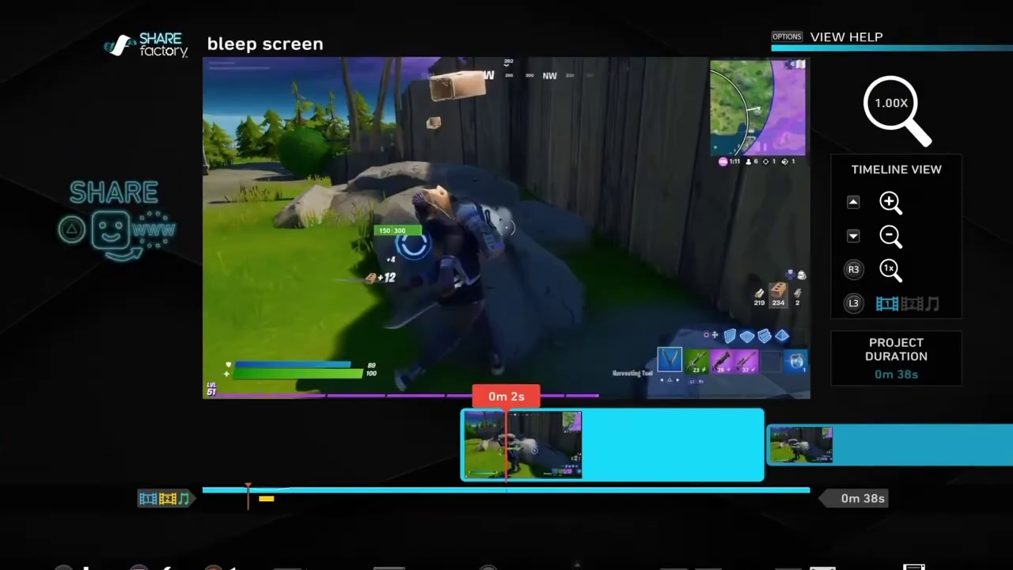
pyautogui.press('space')
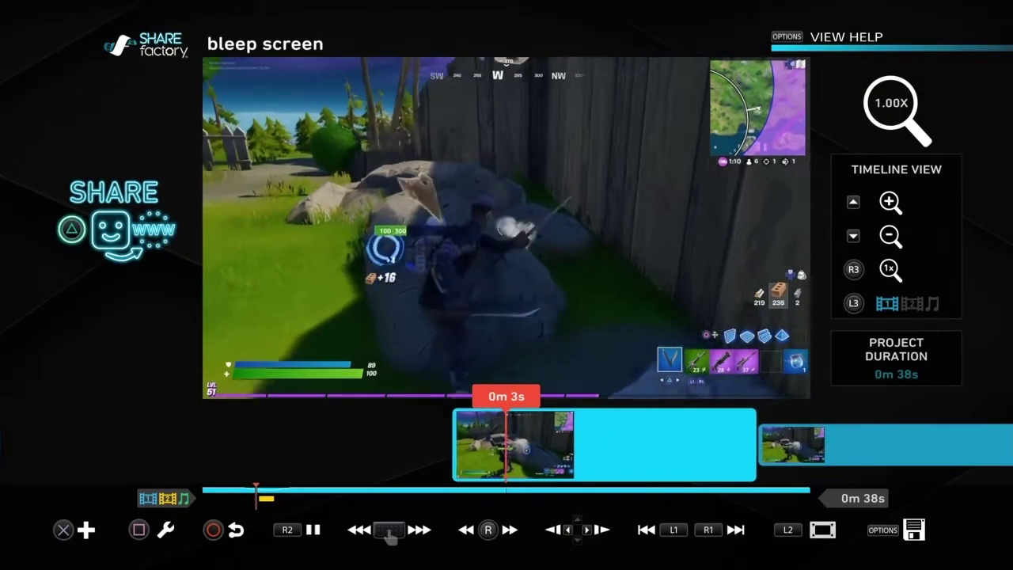
pyautogui.press('space')
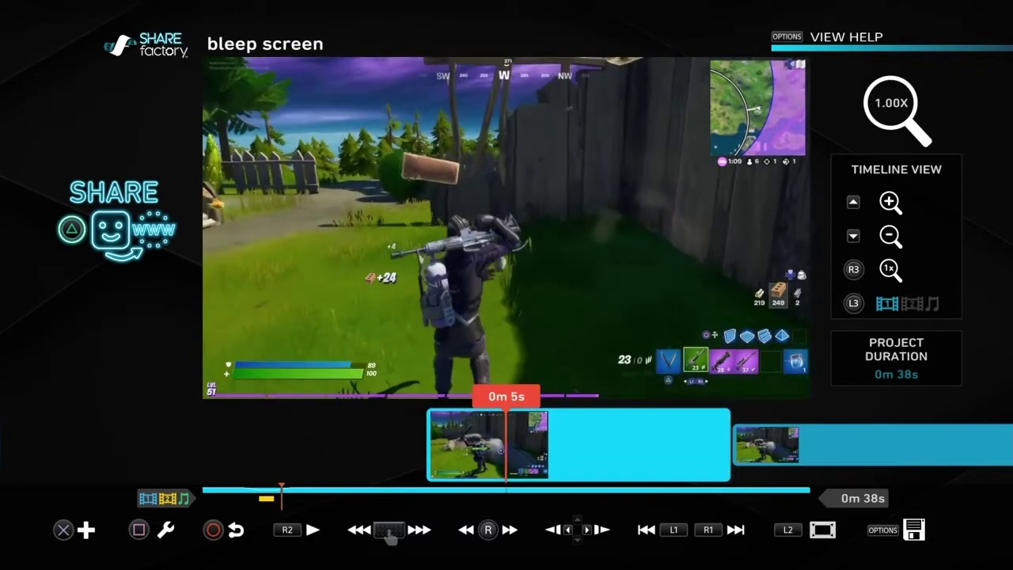
# - Raise the volume of the microphone clip on track 2 to 184% and return to the main timeline
pyautogui.press('Left')
pyautogui.press('Return')
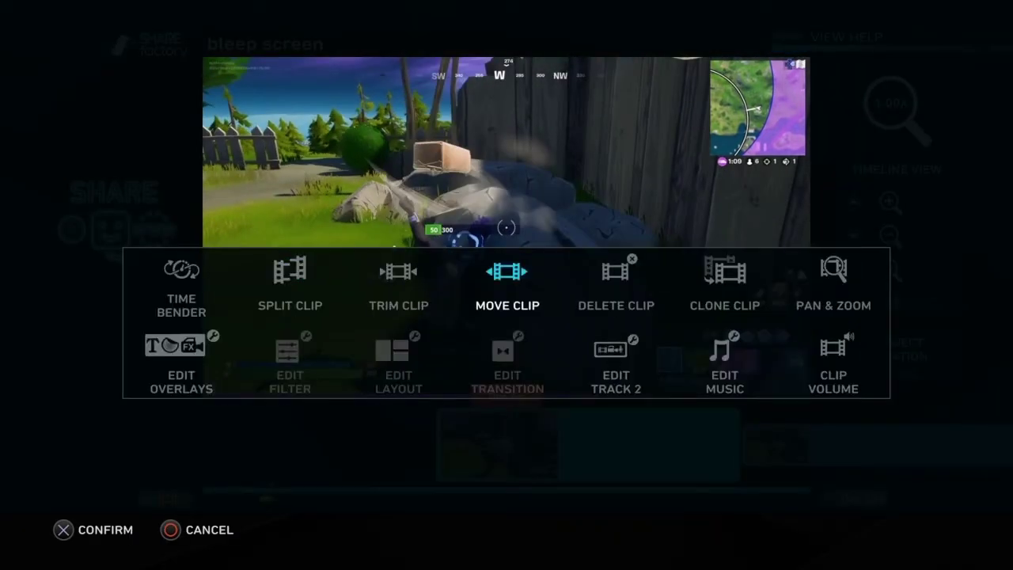
pyautogui.press('Return')
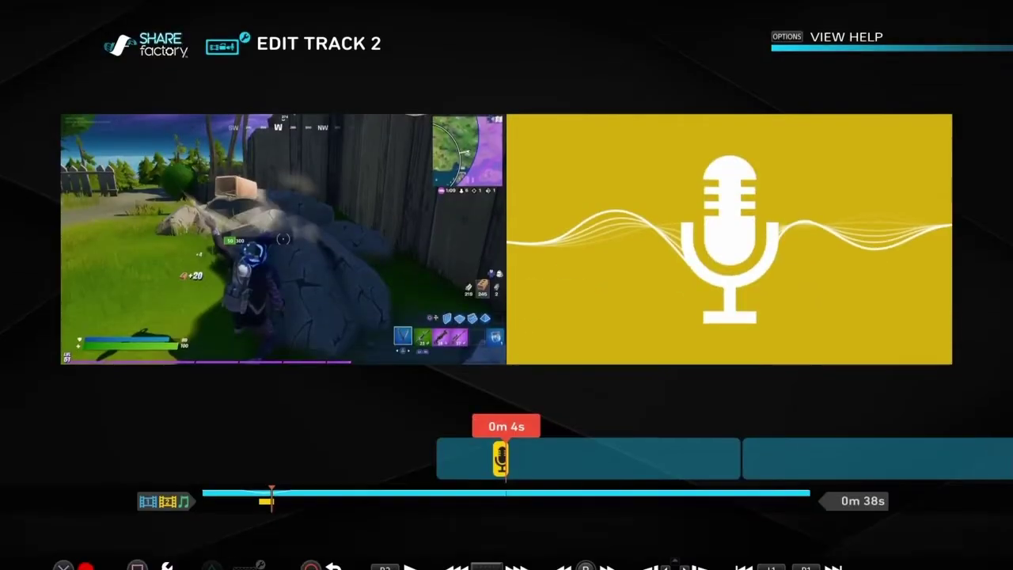
pyautogui.press('Left')
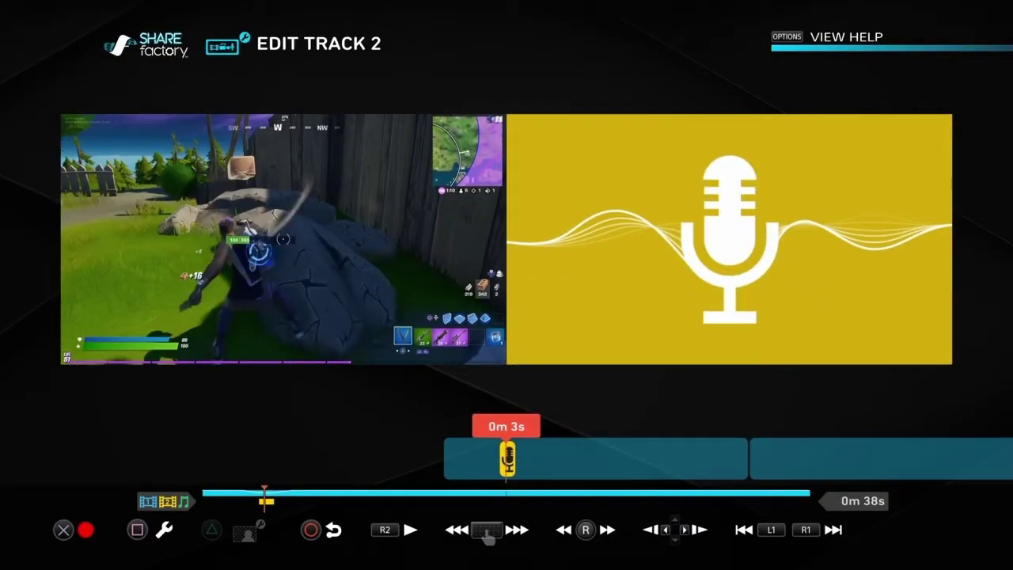
pyautogui.press('Return')
pyautogui.press('Right')
pyautogui.press('Right')
pyautogui.press('Return')
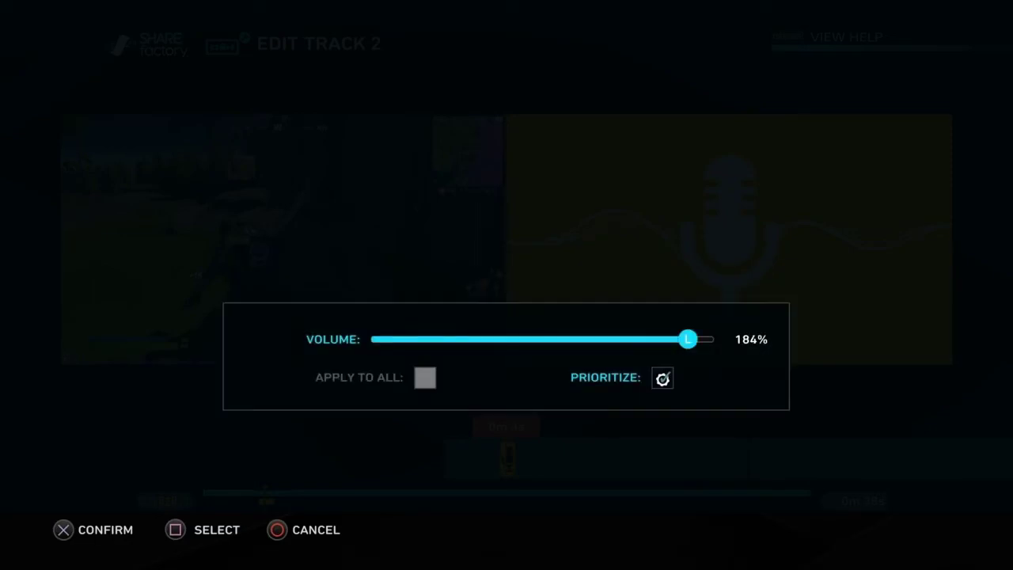
pyautogui.press('Return')
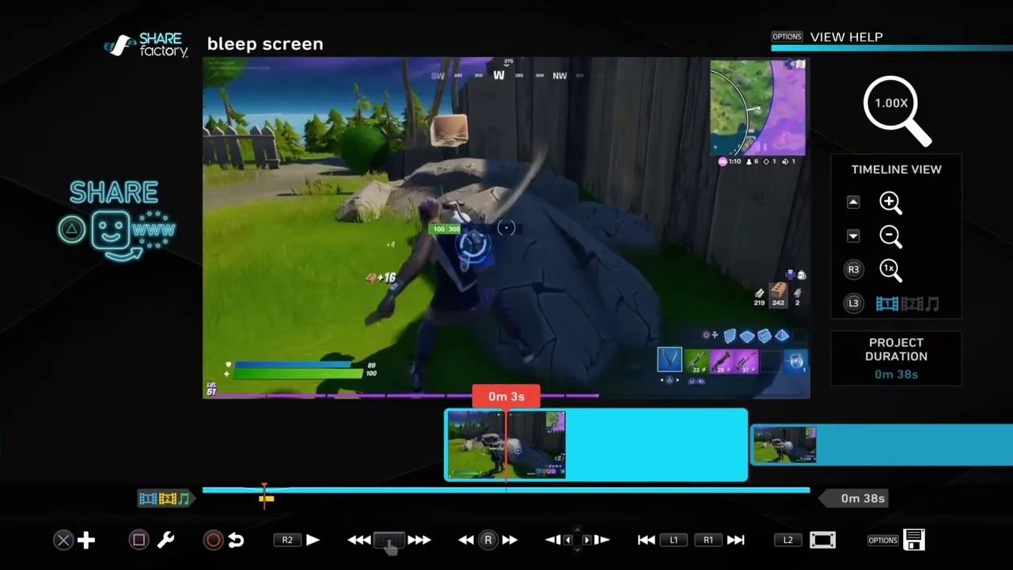
# - Play back the main timeline from about 0m 1s to check the bleep against the video
pyautogui.press('Left')
pyautogui.press('Left')
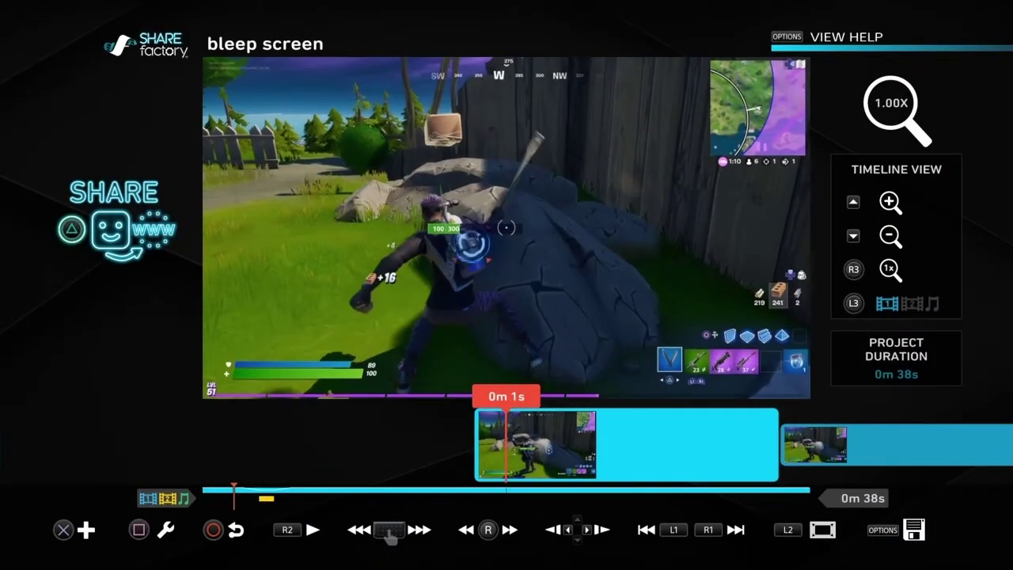
pyautogui.press('space')
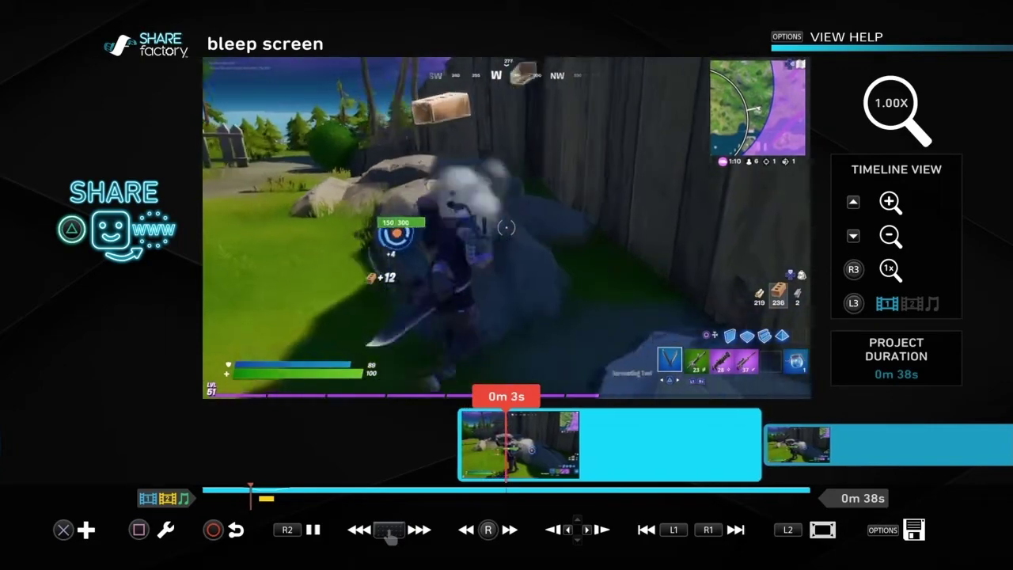
pyautogui.press('space')
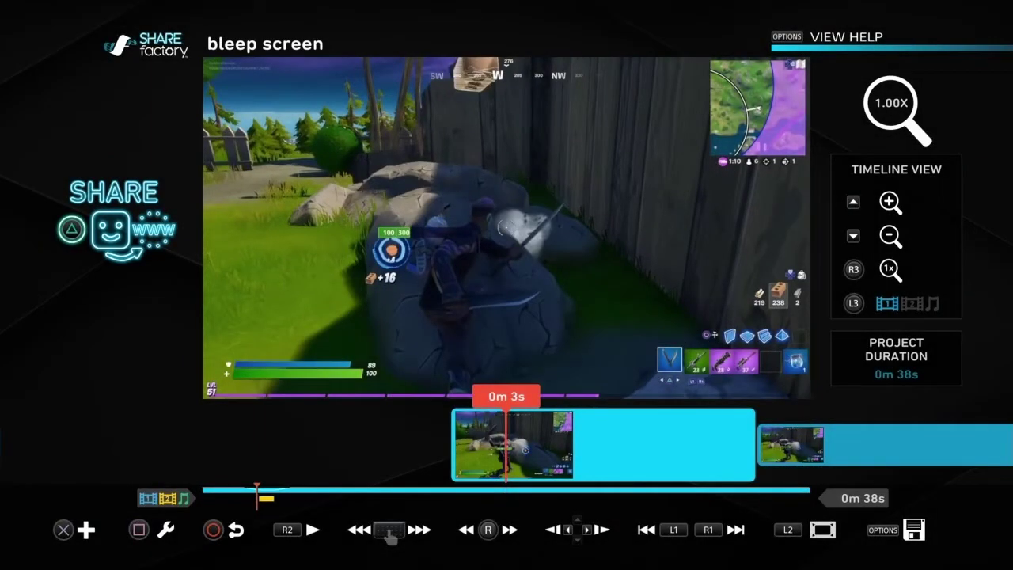
# - Add a "BLEEP" text overlay in the large bold outlined style at the bleep's start, 0m 3s, with a 5.0 s duration
pyautogui.press('Right')
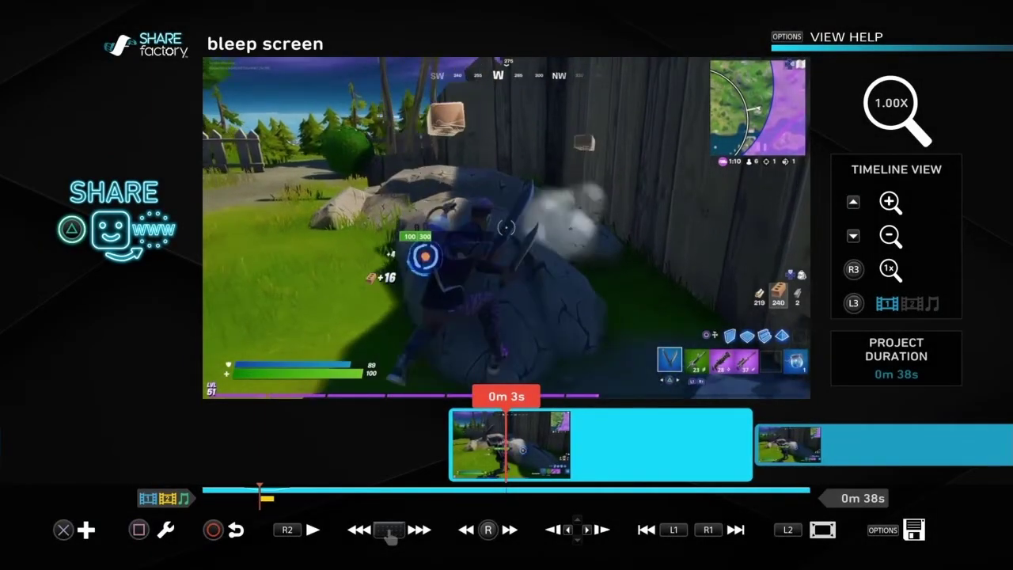
pyautogui.press('Right')
pyautogui.press('Right')
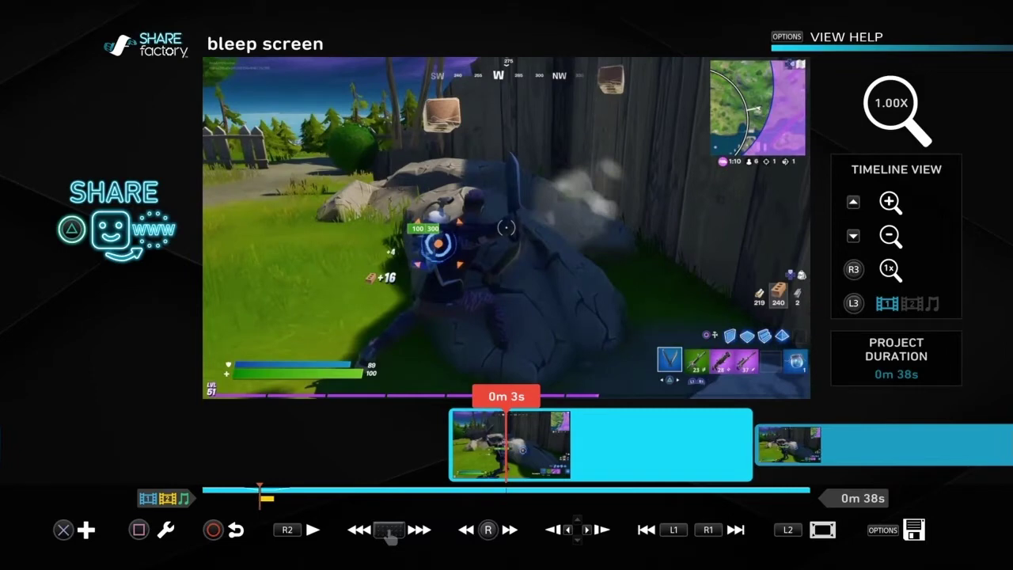
pyautogui.press('Right')
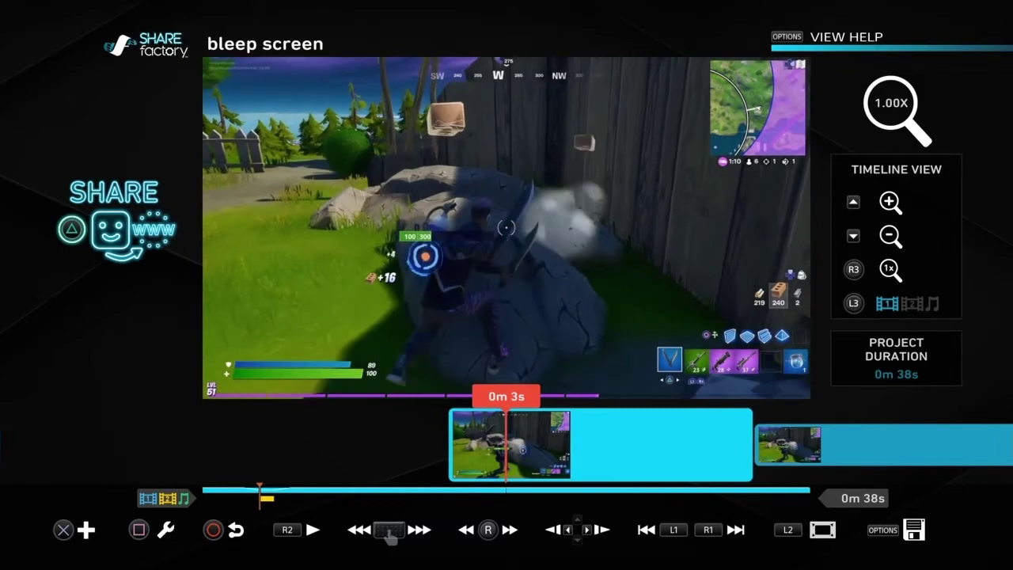
pyautogui.press('Return')
pyautogui.press('Down')
pyautogui.press('Return')
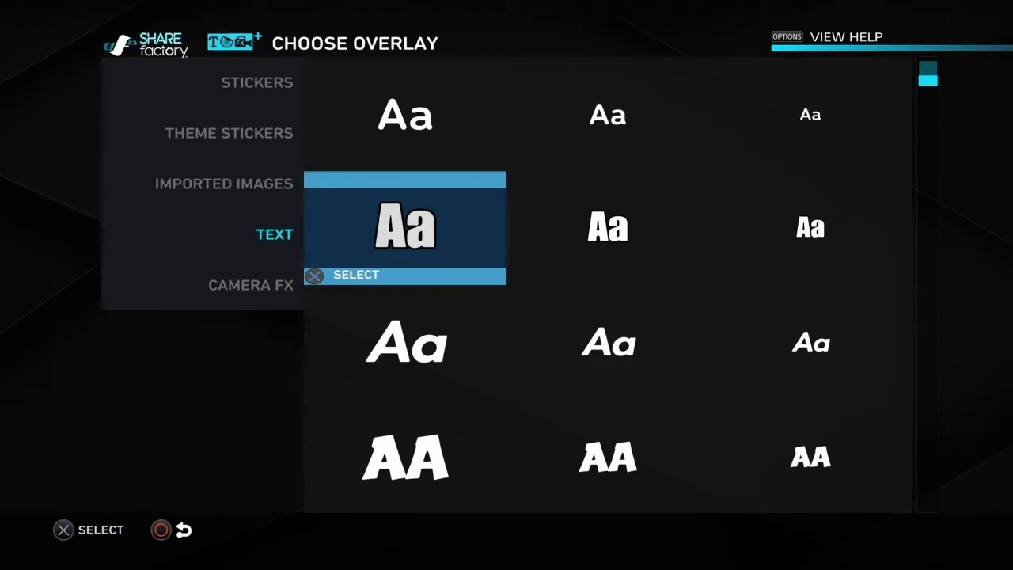
pyautogui.press('Return')
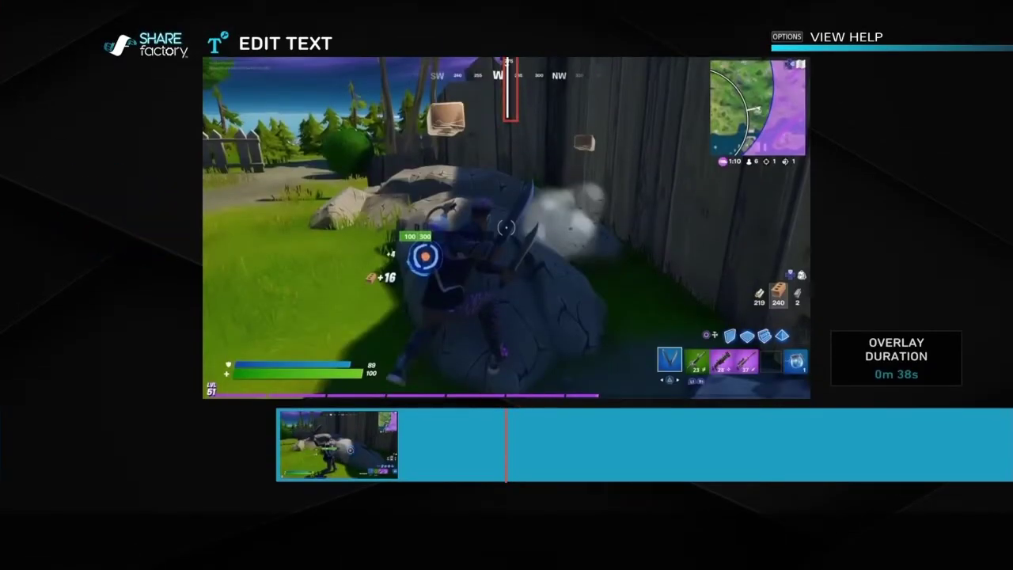
pyautogui.press('Return')
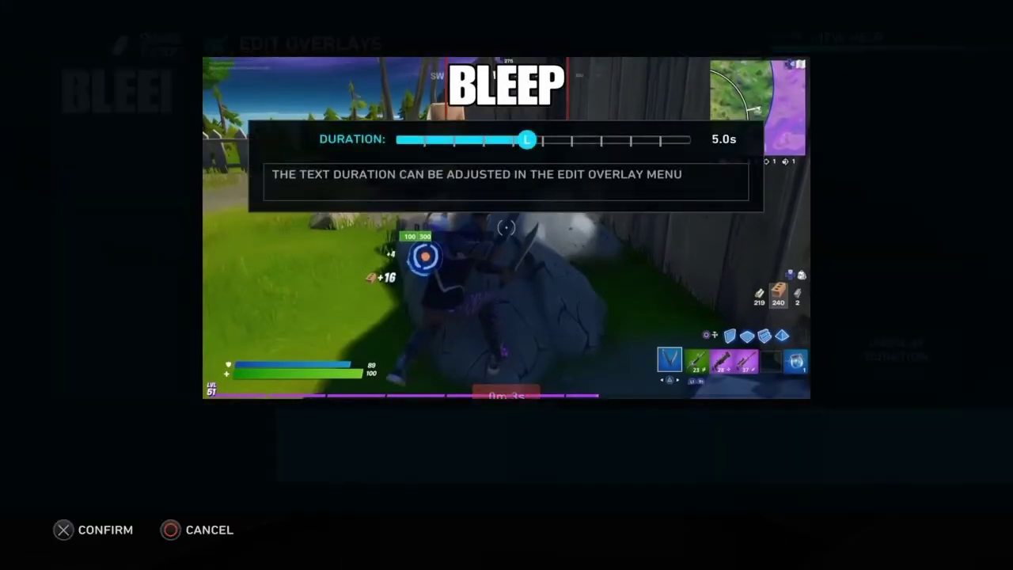
pyautogui.press('Return')
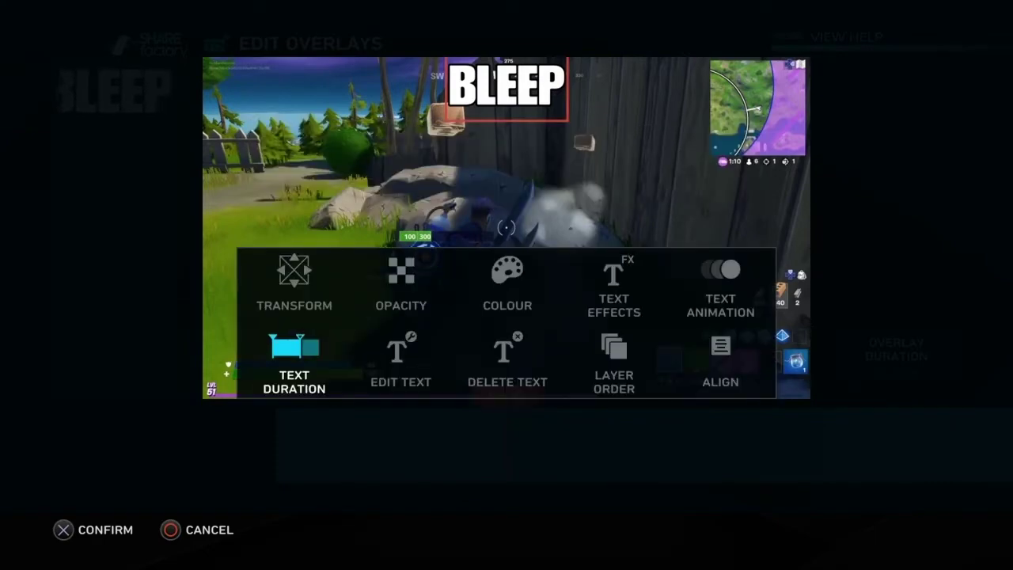
# - Shorten the BLEEP text overlay's duration to 1.0 s, running from 0m 3s to 0m 4s
pyautogui.press('Return')
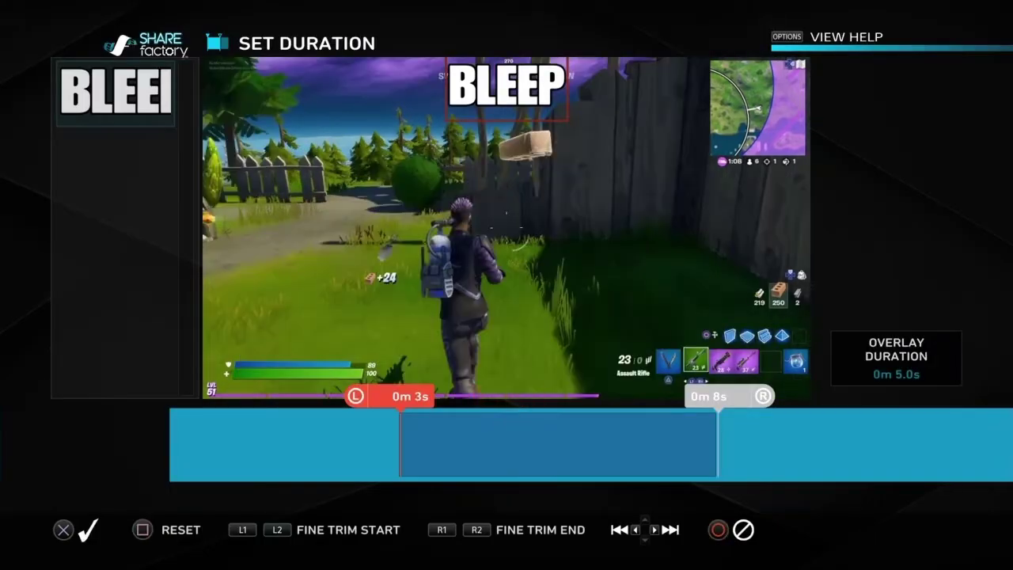
pyautogui.press('Left')
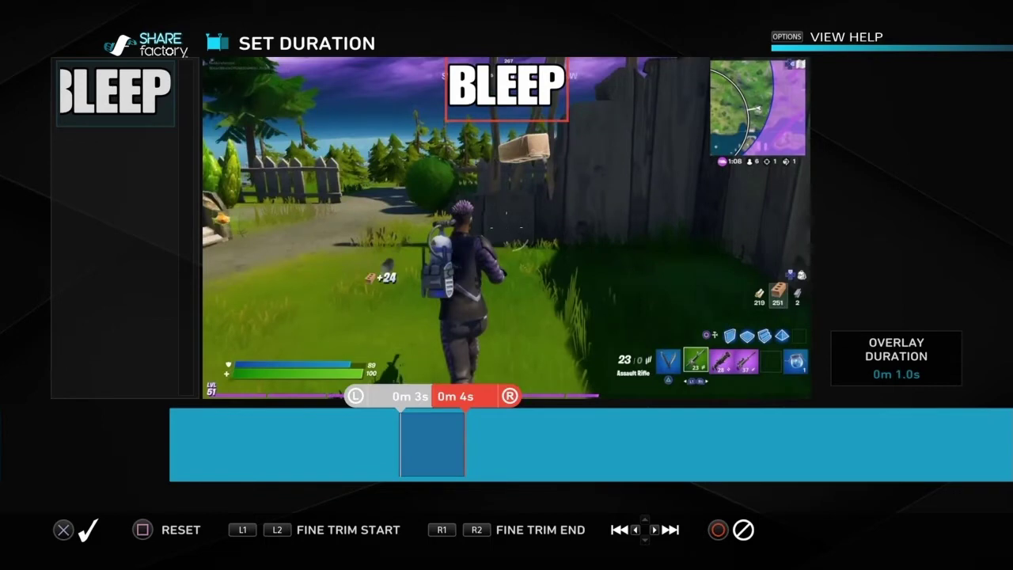
pyautogui.press('Return')
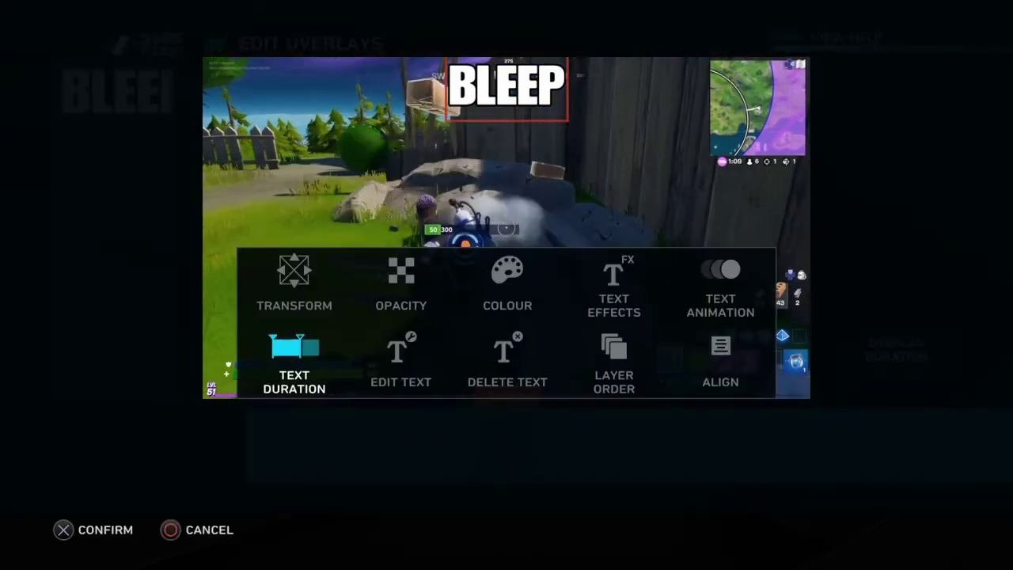
# - Colour the BLEEP text overlay red by setting its saturation to 100
pyautogui.press('Right')
pyautogui.press('Up')
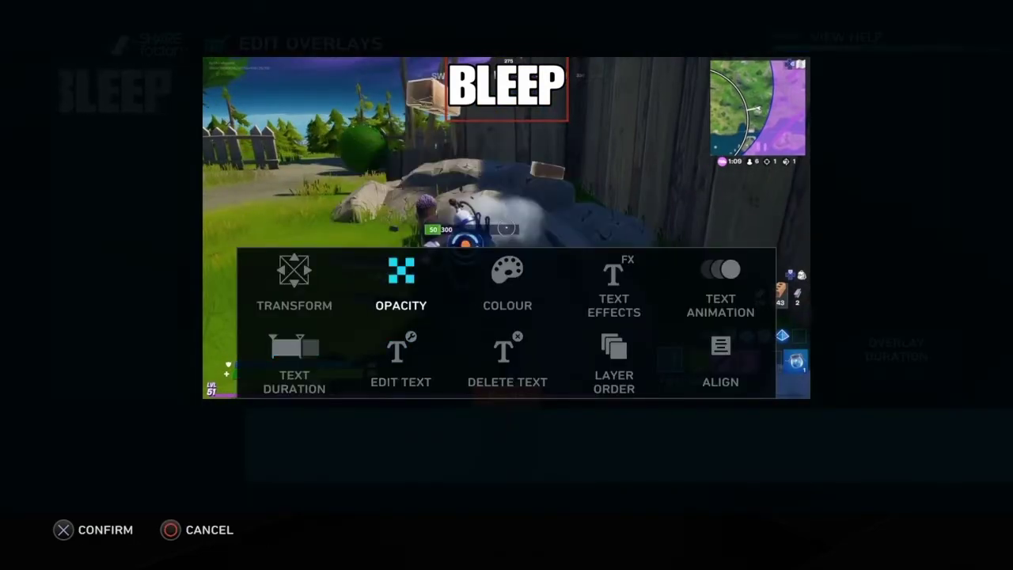
pyautogui.press('Return')
pyautogui.press('Down')
pyautogui.press('Down')
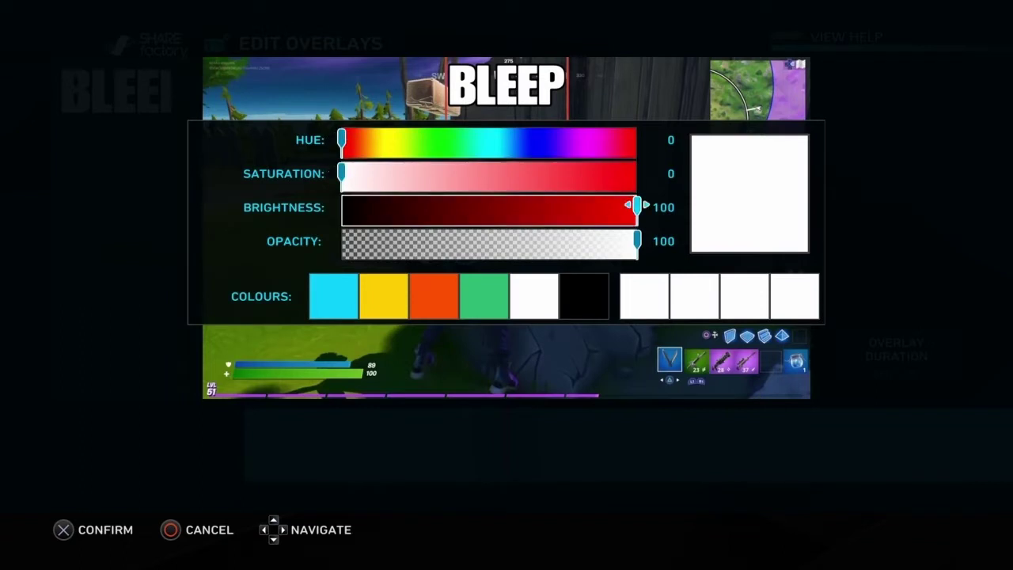
pyautogui.press('Up')
pyautogui.press('Right')
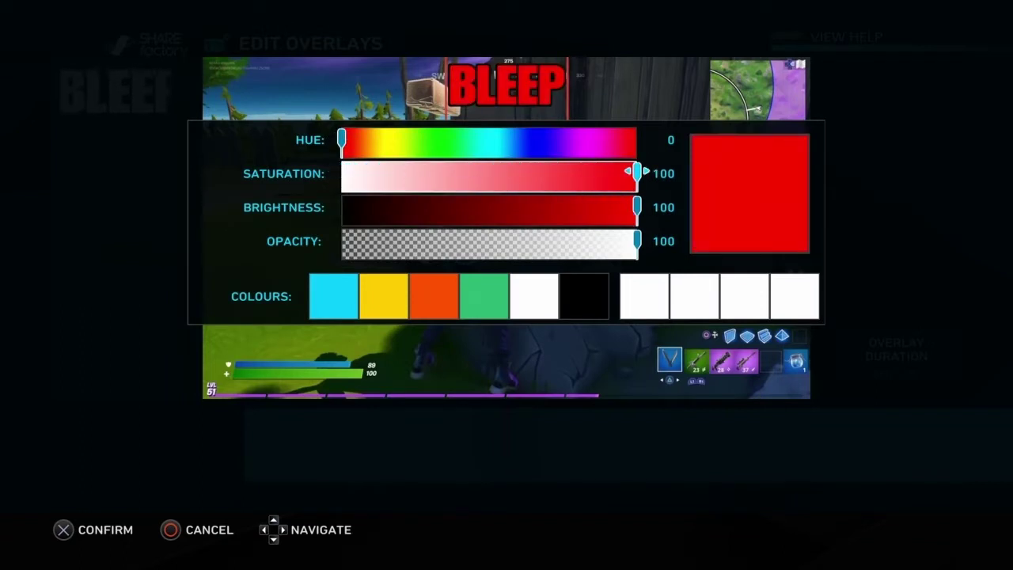
pyautogui.press('Return')
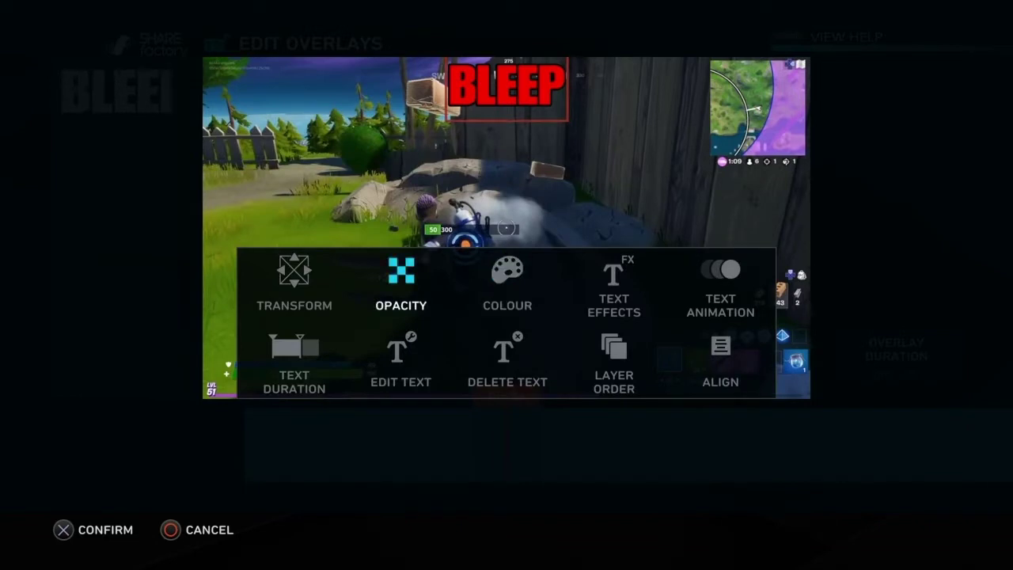
# - Transform the BLEEP text so it sits enlarged over the character in mid-frame, tilted about 35° counter-clockwise, and return to the main timeline
pyautogui.press('Left')
pyautogui.press('Return')
pyautogui.press('Down')
pyautogui.press('L2')
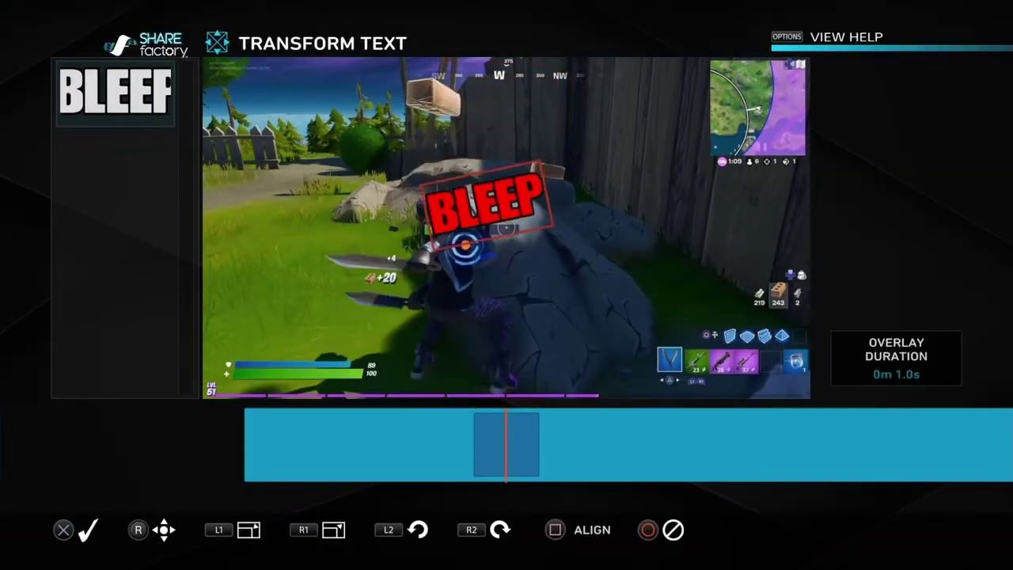
pyautogui.press('L2')
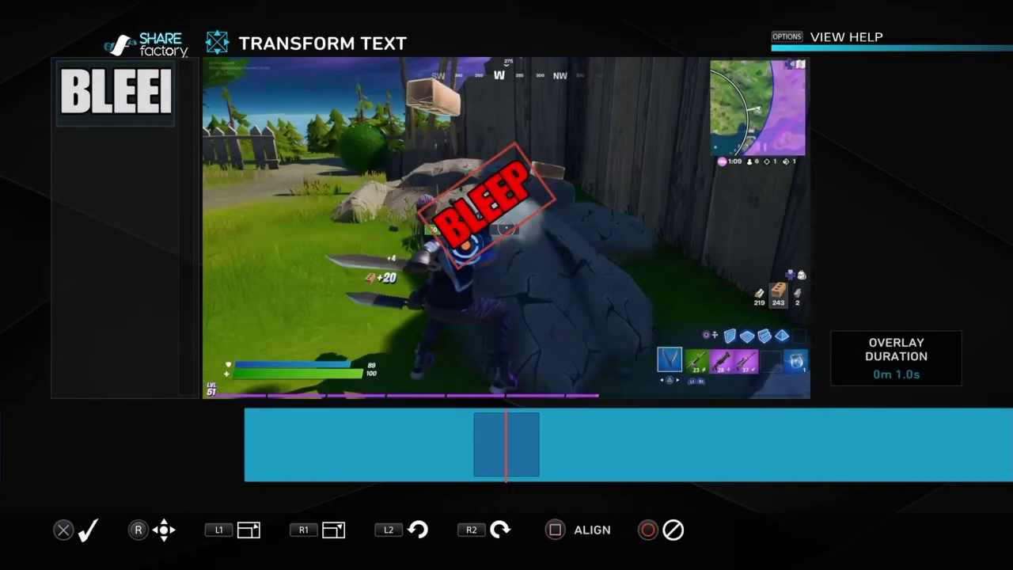
pyautogui.press('L1')
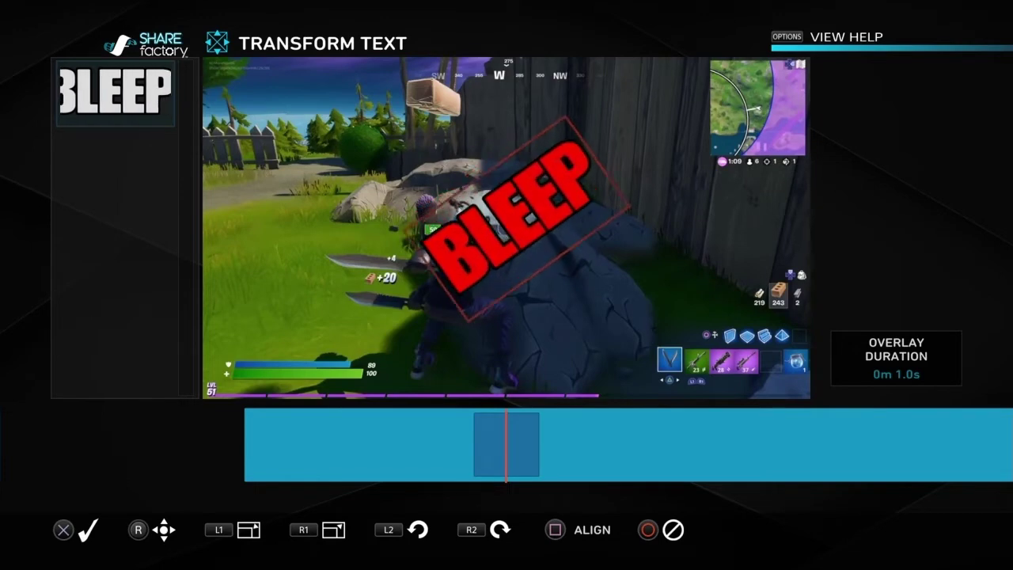
pyautogui.press('Return')
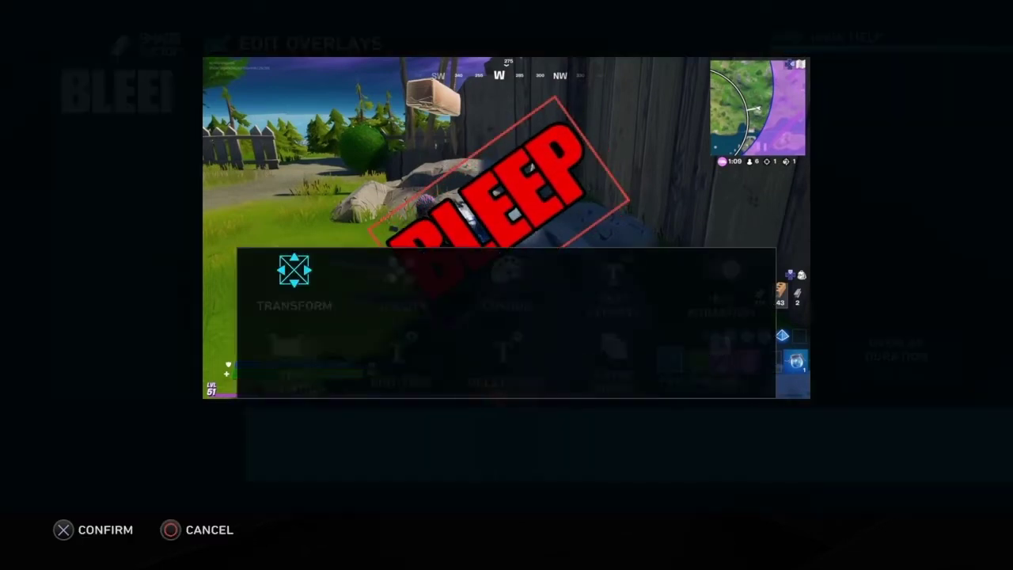
pyautogui.press('Escape')
pyautogui.press('Escape')
# - Play back the main timeline from about 0m 1s to check the text overlay and bleep against the video
pyautogui.press('Left')
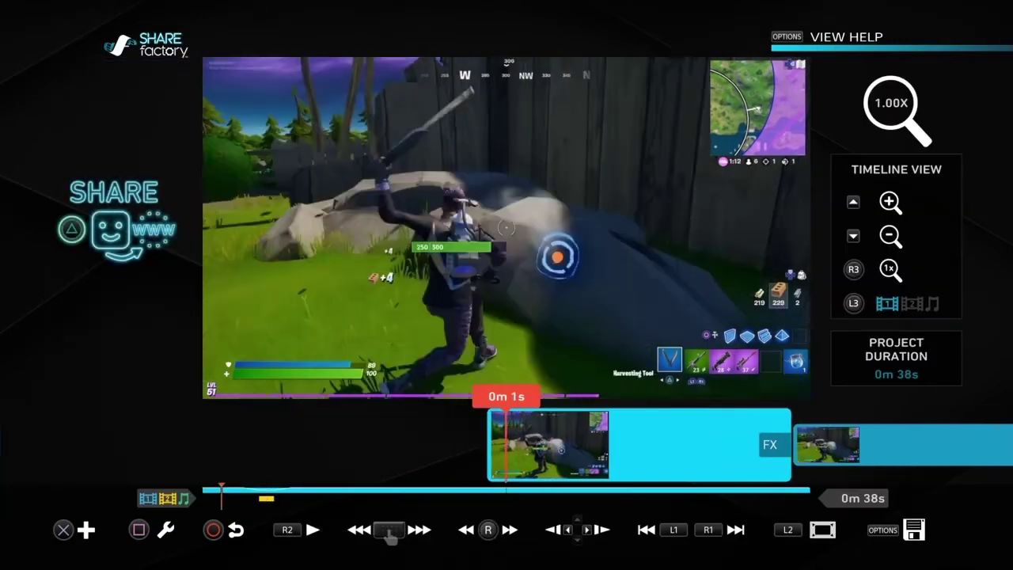
pyautogui.press('R2')
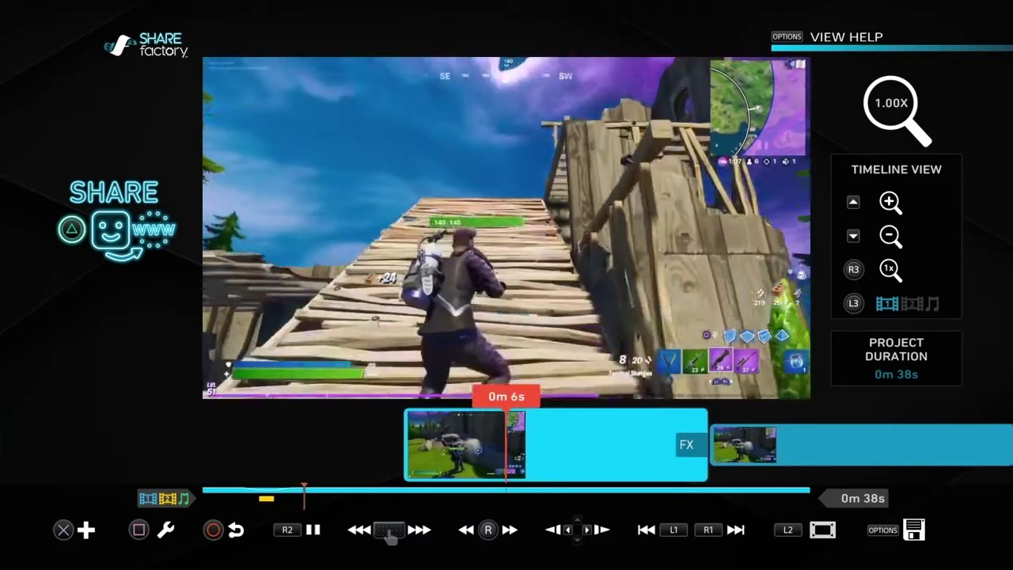
pyautogui.press('L1')
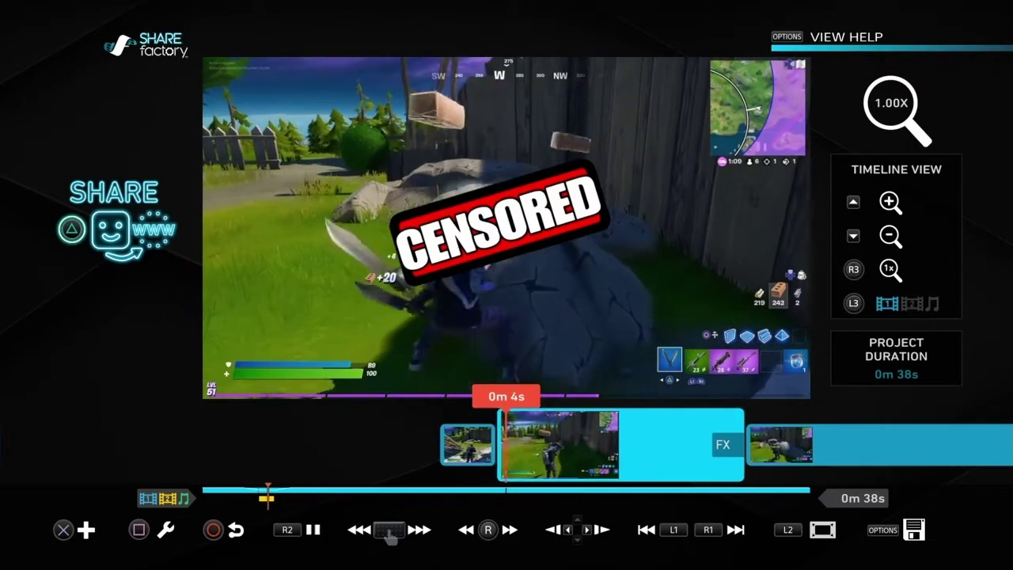
pyautogui.press('R2')
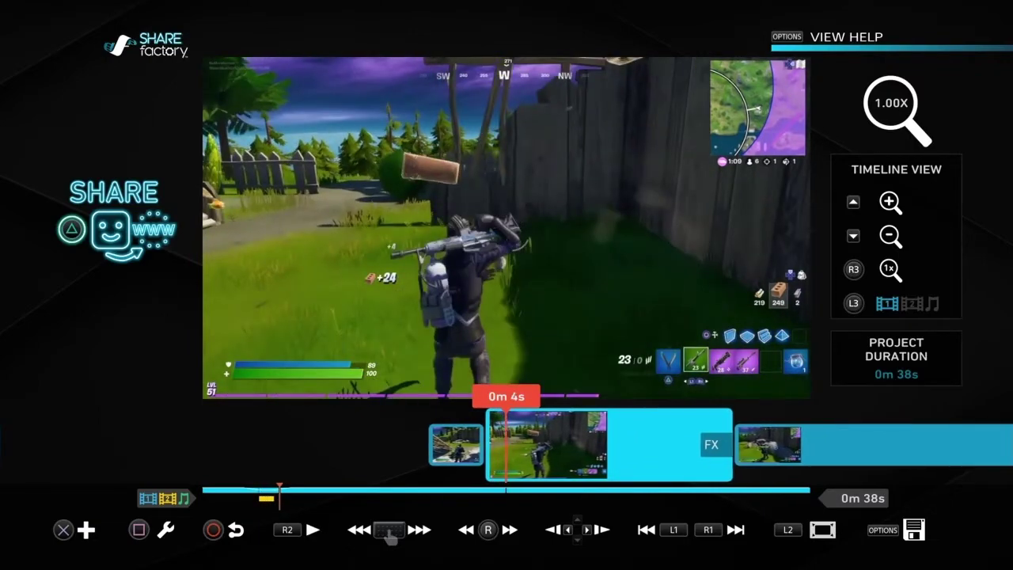
# - Replay the section from about 0m 3s and stop on the CENSORED overlay at 0m 4s
pyautogui.press('Left')
pyautogui.press('Right')
pyautogui.press('Left')
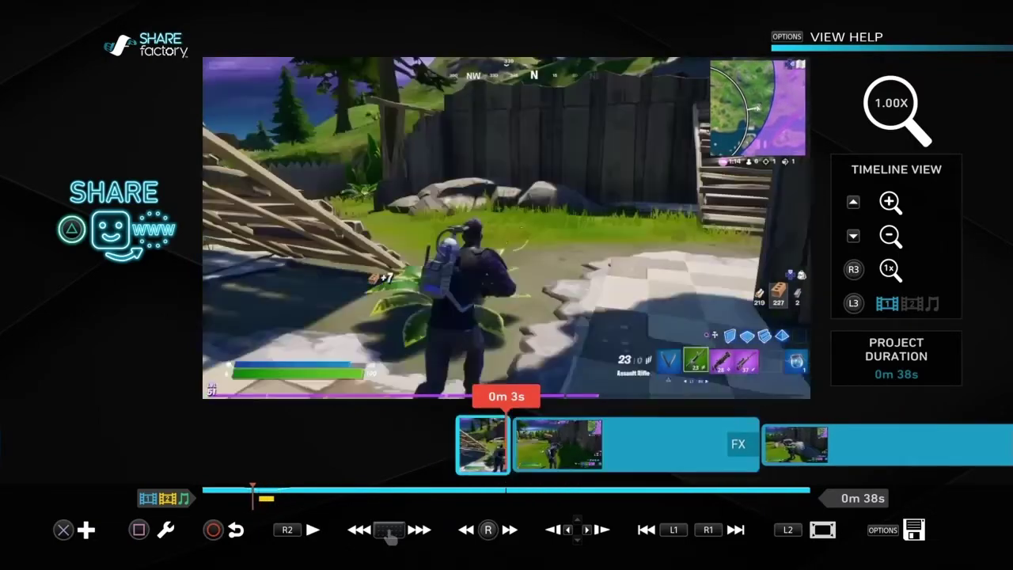
pyautogui.press('space')
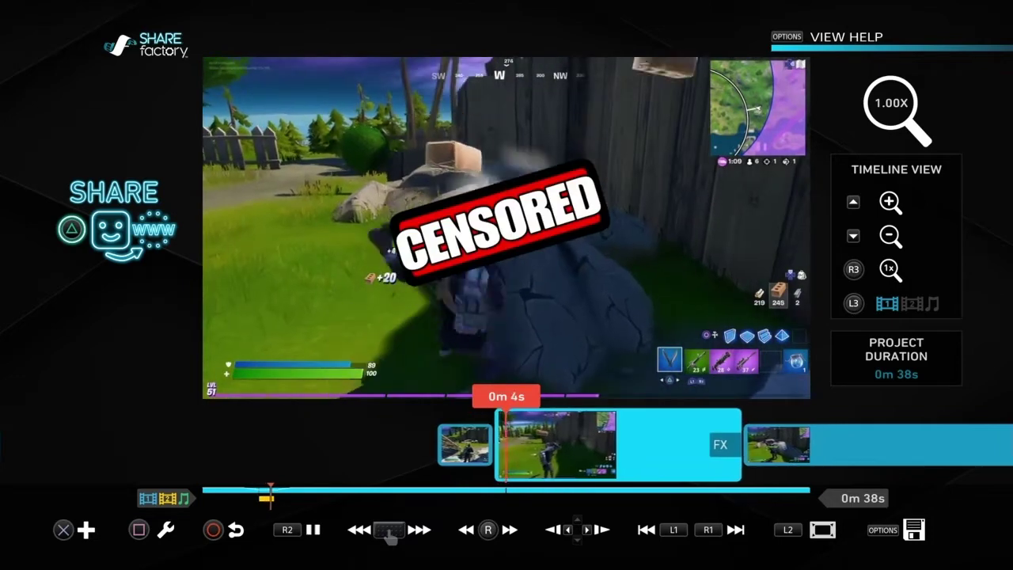
pyautogui.press('space')
pyautogui.press('Left')
pyautogui.press('Right')
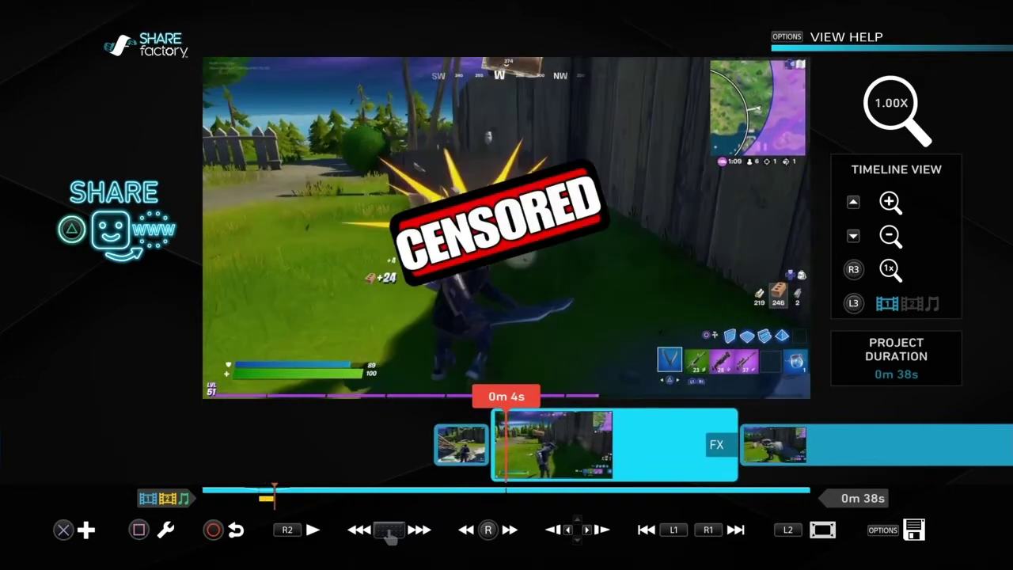
# - Move the red bar text overlay up and away from behind the CENSORED text
pyautogui.press('s')
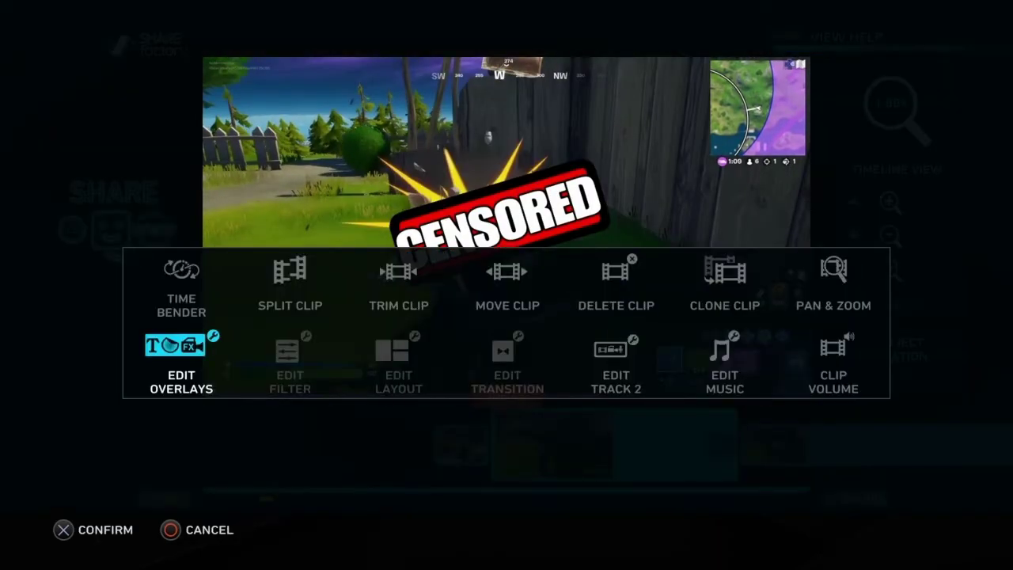
pyautogui.press('Return')
pyautogui.press('Return')
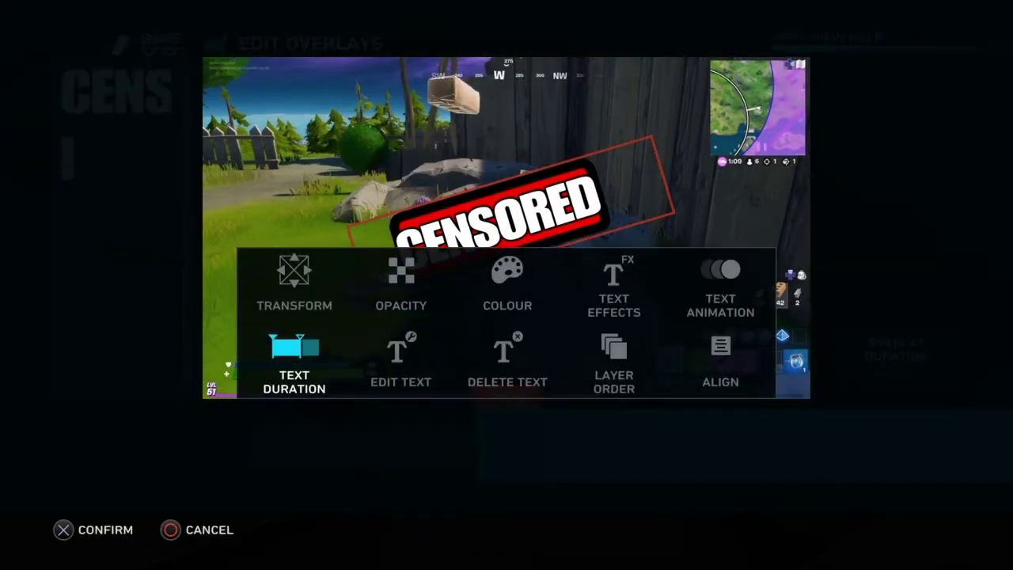
pyautogui.press('Up')
pyautogui.press('Return')
pyautogui.press('Up')
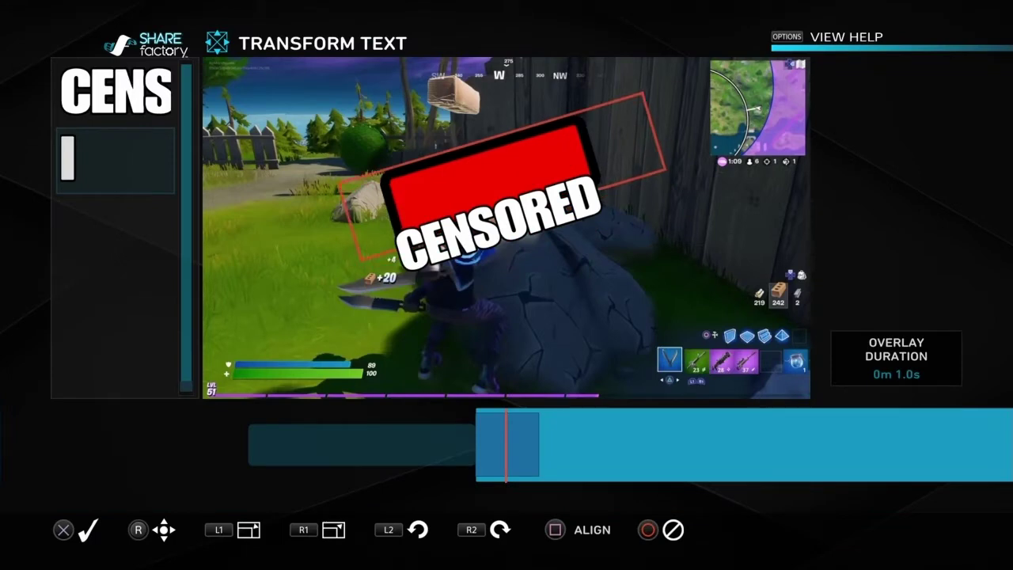
pyautogui.press('Left')
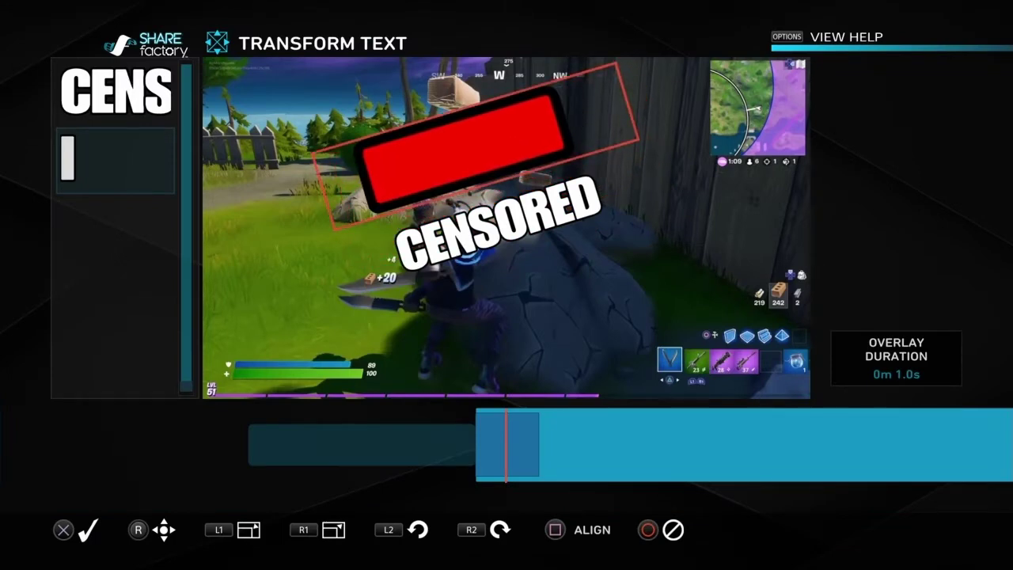
# - Position the red bar overlay back behind the CENSORED text so it frames the word evenly, and confirm the transform
pyautogui.press('Down')
pyautogui.press('Right')
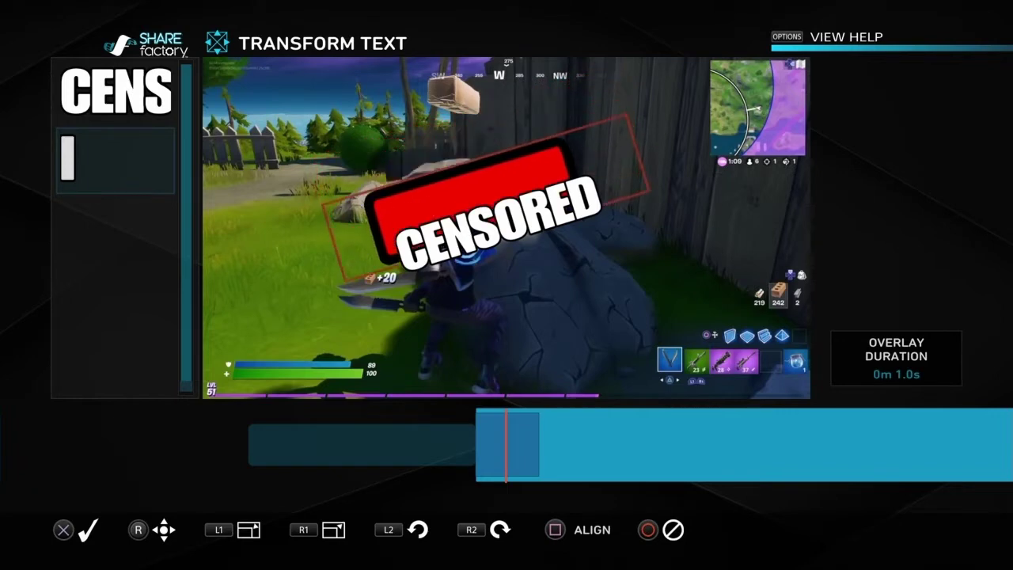
pyautogui.press('Right')
pyautogui.press('Up')
pyautogui.press('Left')
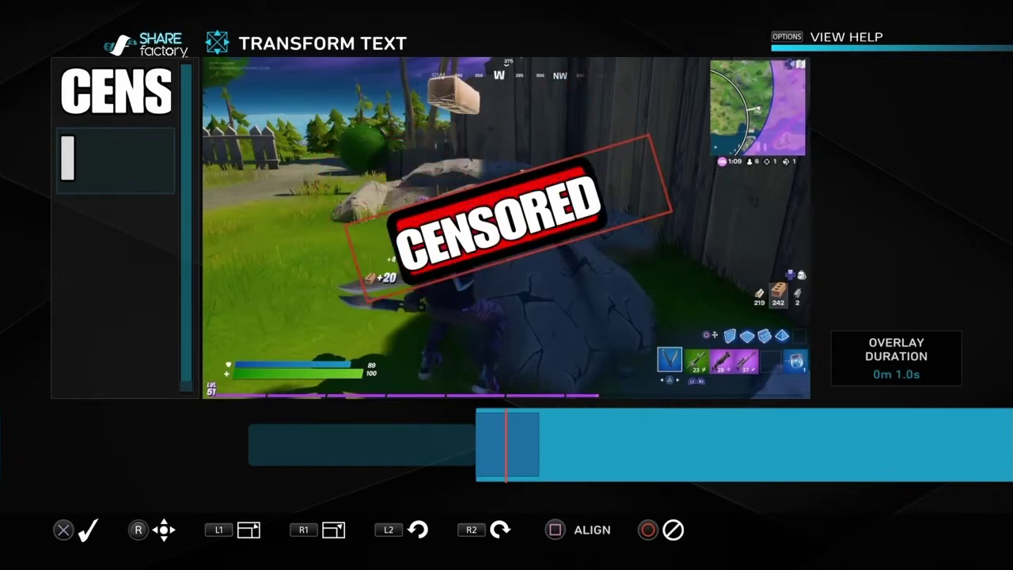
pyautogui.press('Down')
pyautogui.press('Right')
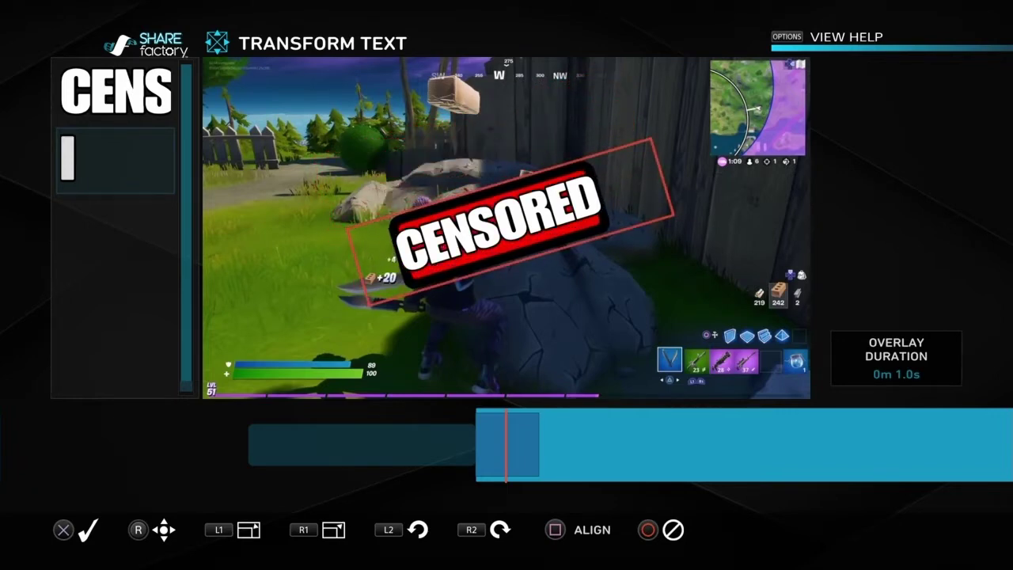
pyautogui.press('Return')
pyautogui.press('Escape')
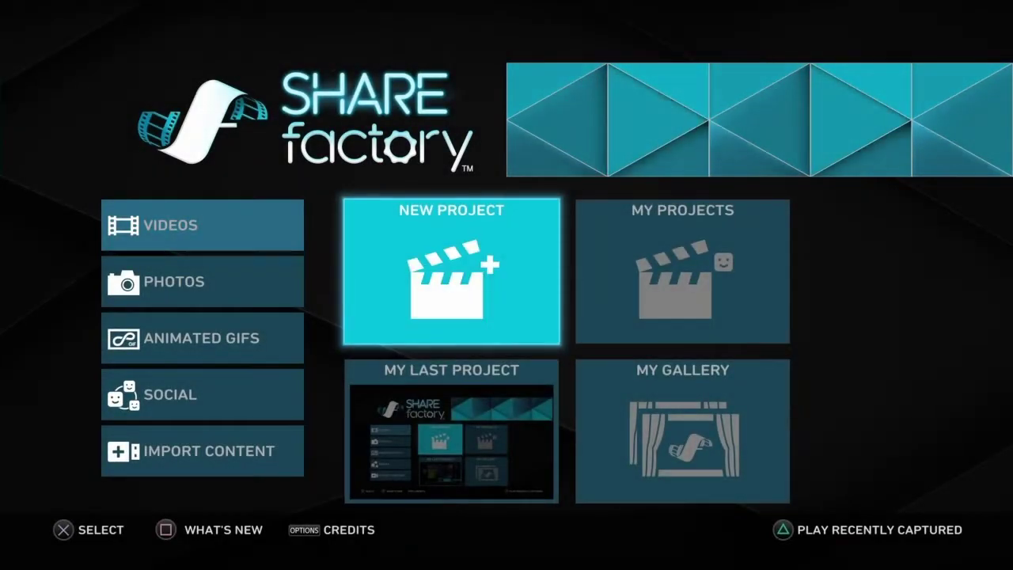
# - Start a new video project with the Infomercial theme and its preselected clips
pyautogui.press('Return')
pyautogui.press('Right')
pyautogui.press('Right')
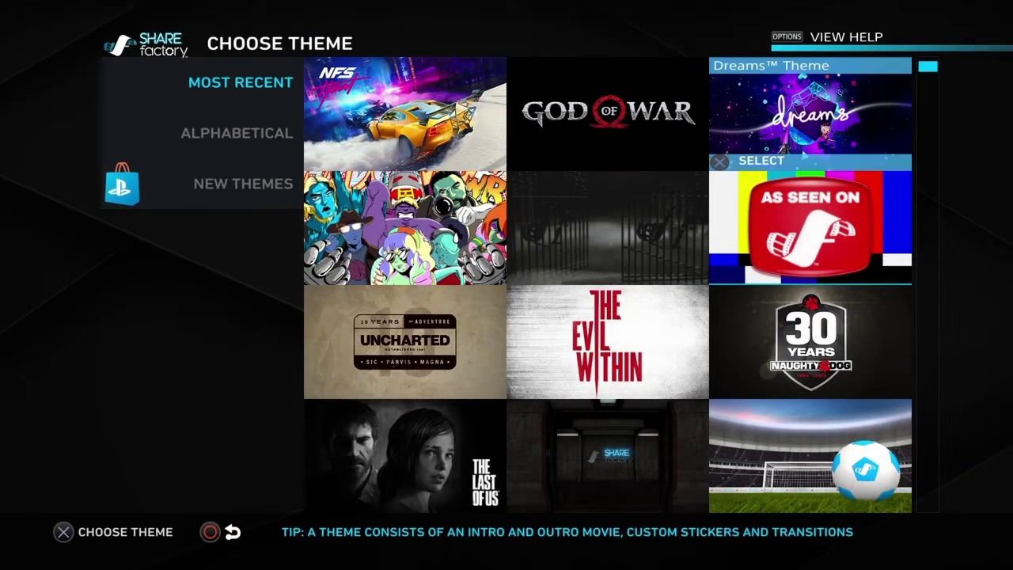
pyautogui.press('Down')
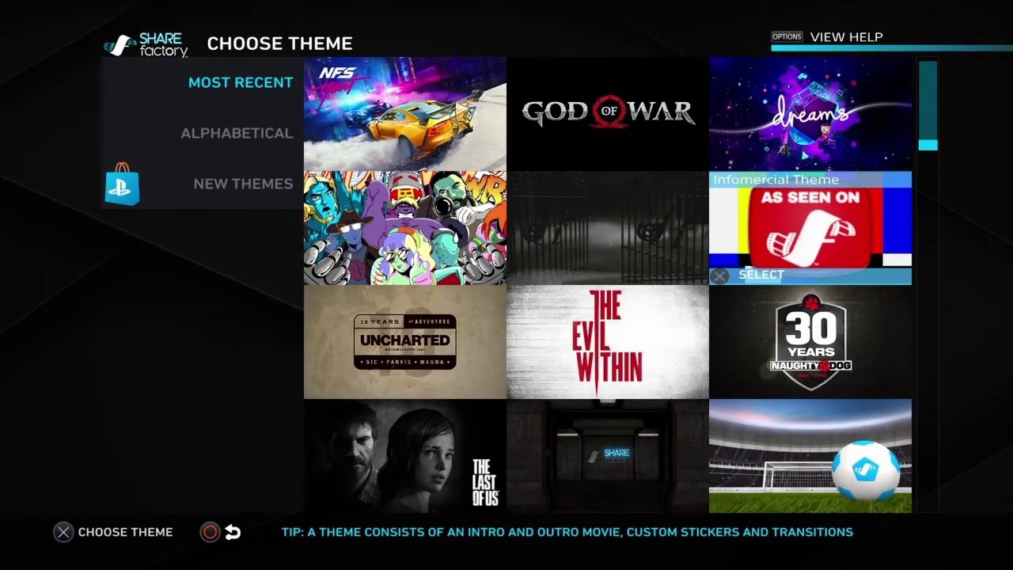
pyautogui.press('Return')
pyautogui.press('Left')
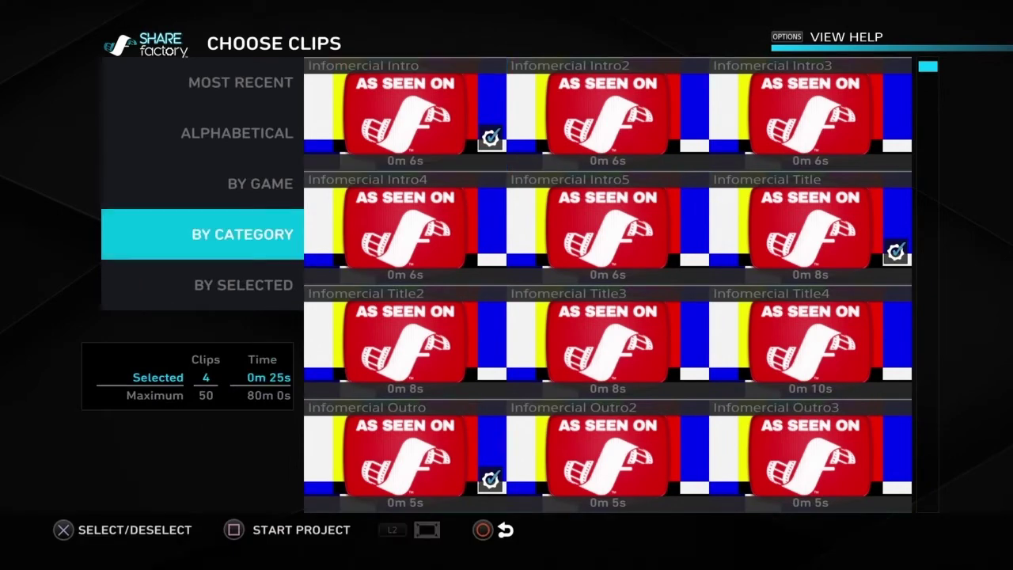
pyautogui.press('space')
pyautogui.press('Return')
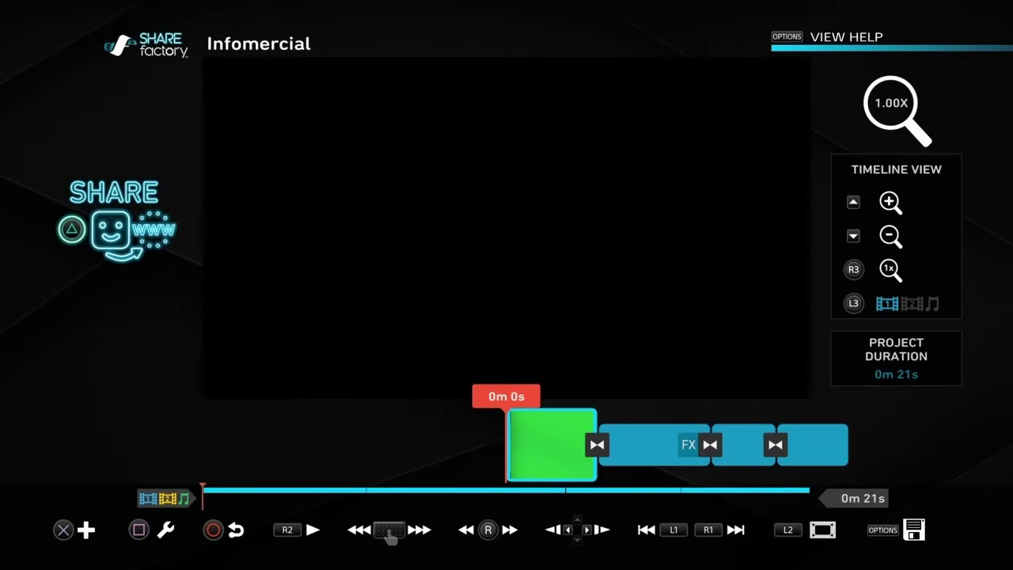
# - Play the Infomercial intro clip from the start and park the playhead on the full colour-bar frame at 0m 1s
pyautogui.press('space')
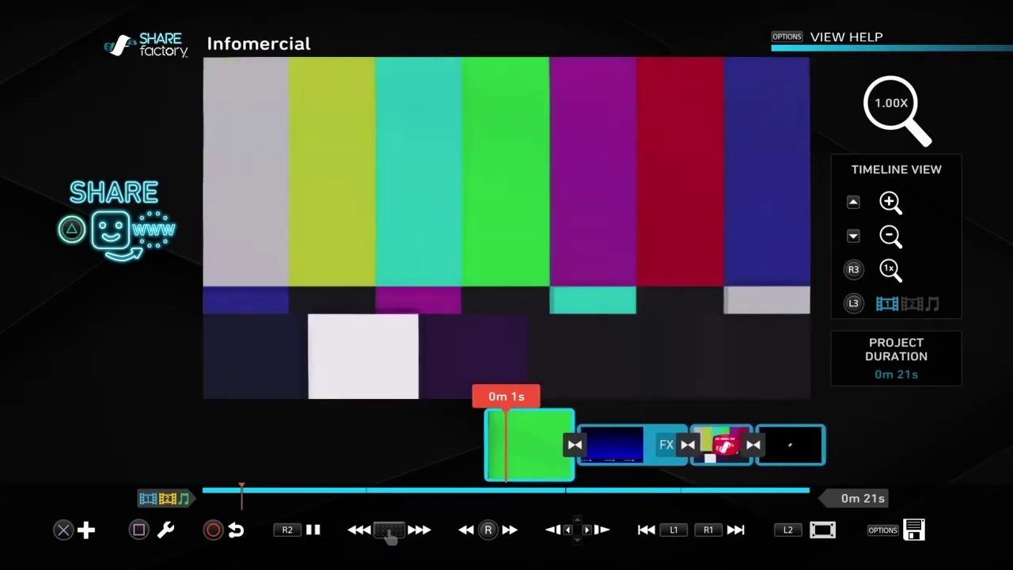
pyautogui.press('Home')
pyautogui.press('space')
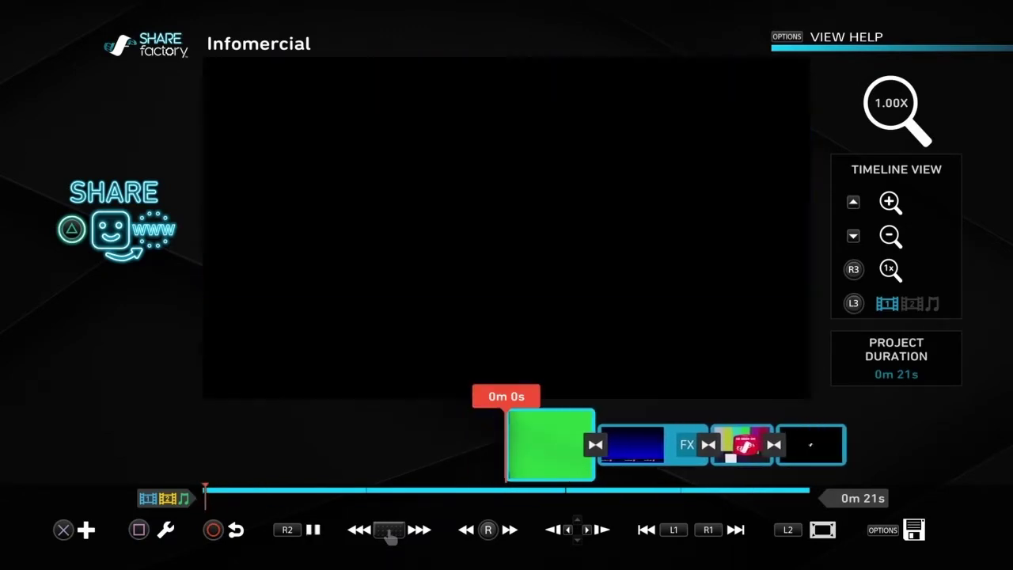
pyautogui.press('space')
pyautogui.press('Right')
pyautogui.press('Right')
pyautogui.press('Right')
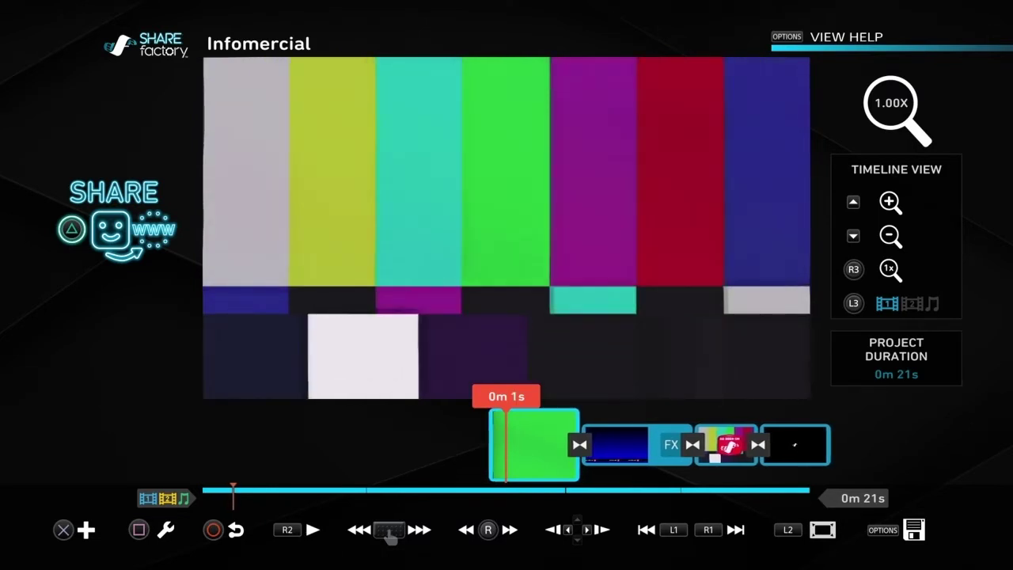
# - Save a console screenshot of the colour-bar frame to the Capture Gallery and return to the project
pyautogui.press('F12')
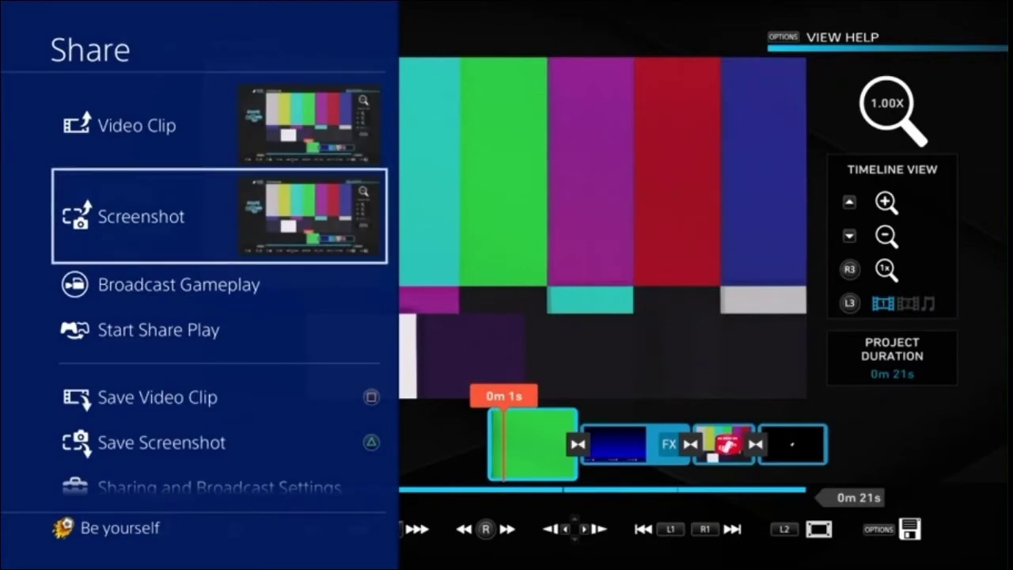
pyautogui.press('Down')
pyautogui.press('Down')
pyautogui.press('Down')
pyautogui.press('Down')
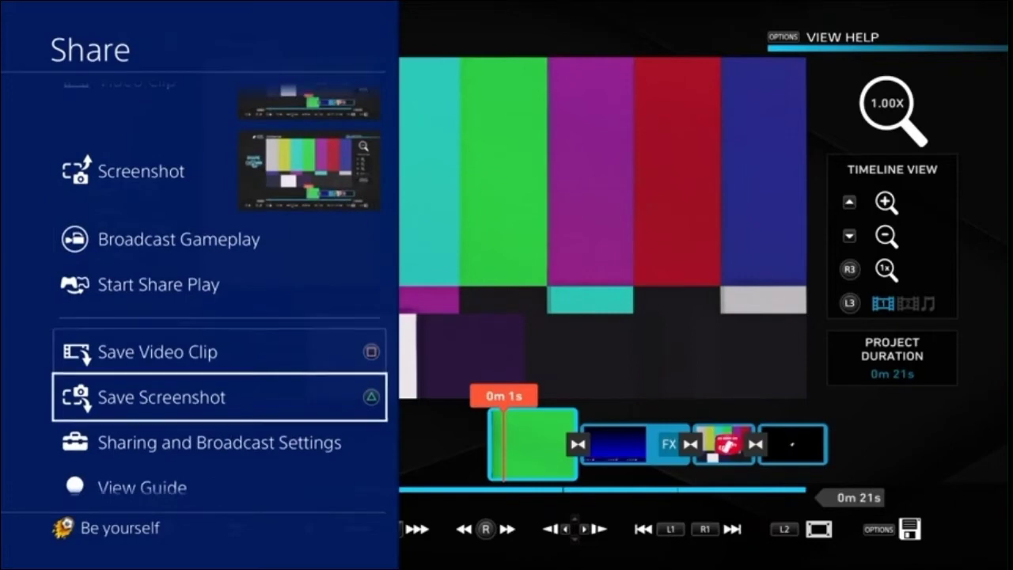
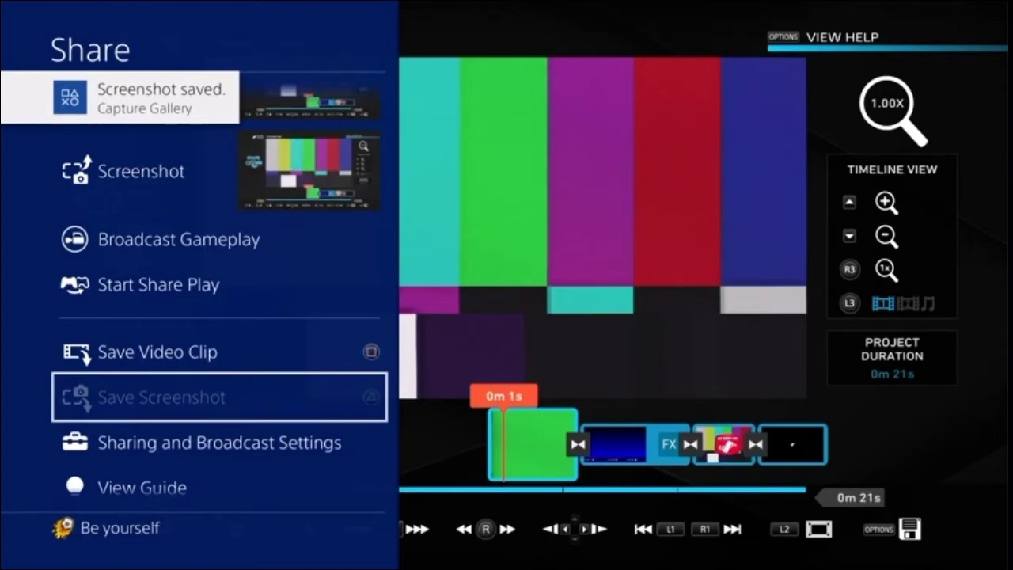
pyautogui.press('Escape')
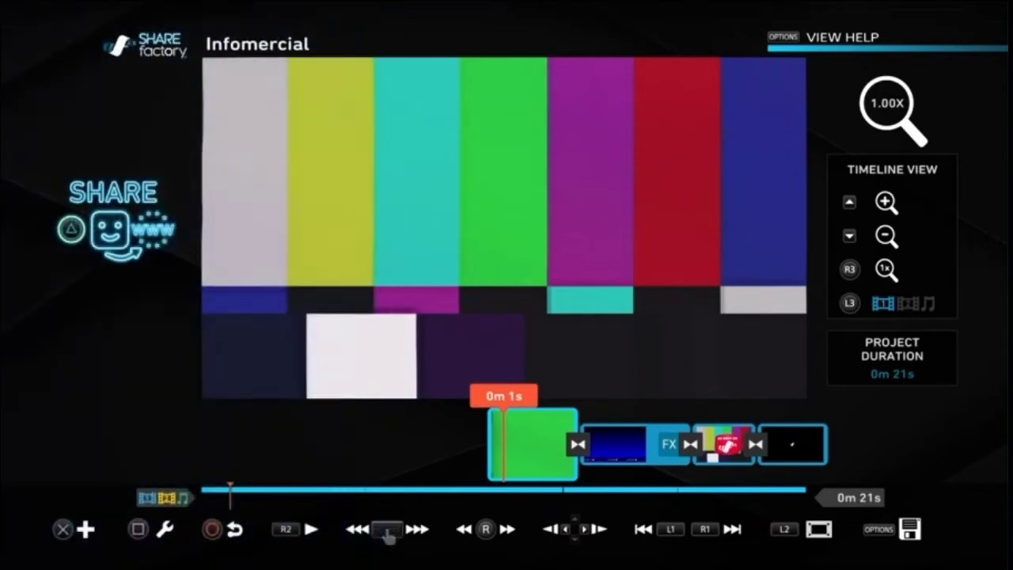
# - Exit the Infomercial project without saving it and go back to the bleep screen project
pyautogui.press('Escape')
pyautogui.press('Down')
pyautogui.press('Right')
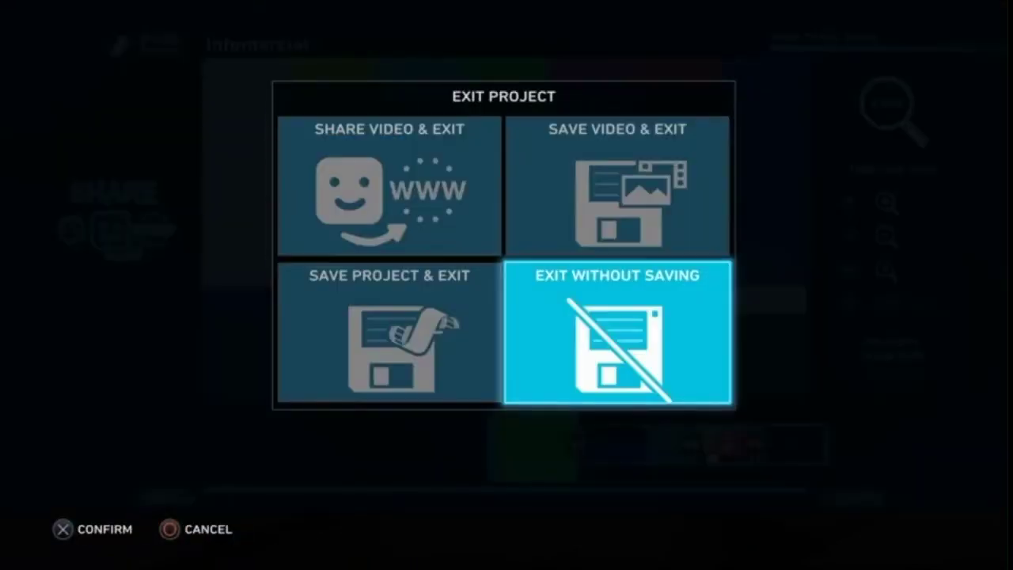
pyautogui.press('Escape')
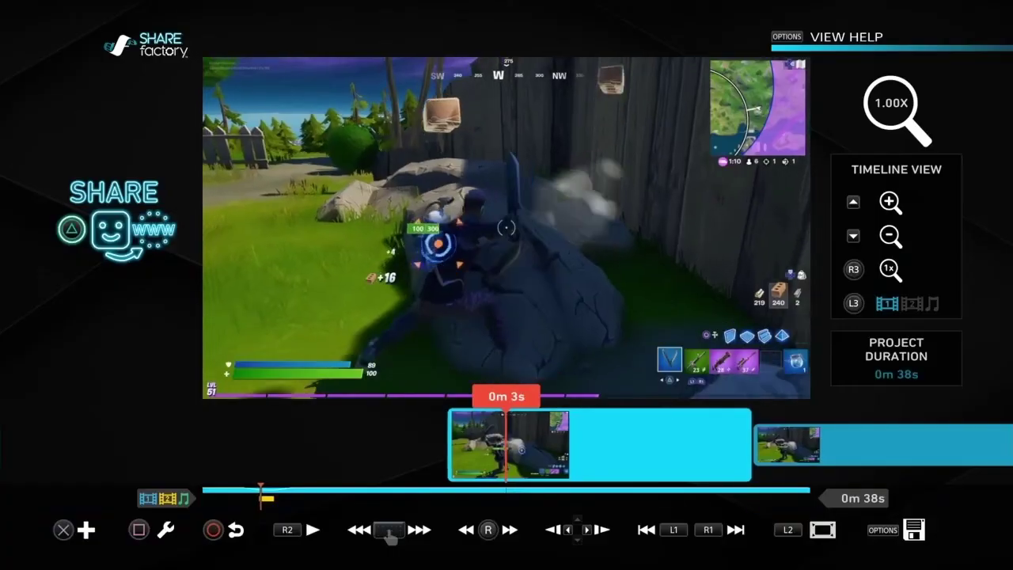
# - Check where the bleep recording sits on track 2 around 0m 3s, and return to the project timeline
pyautogui.press('Return')
pyautogui.press('Right')
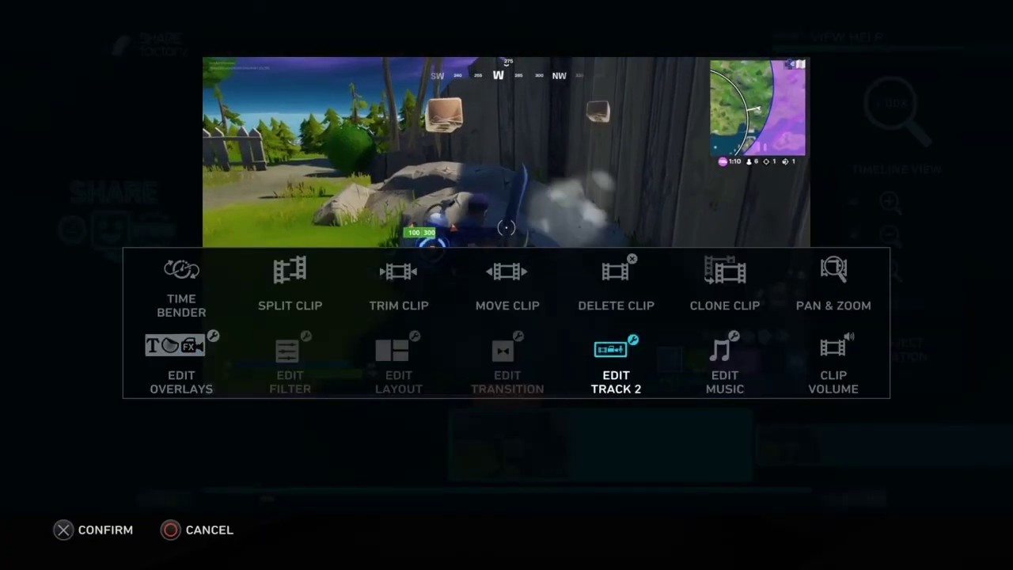
pyautogui.press('Return')
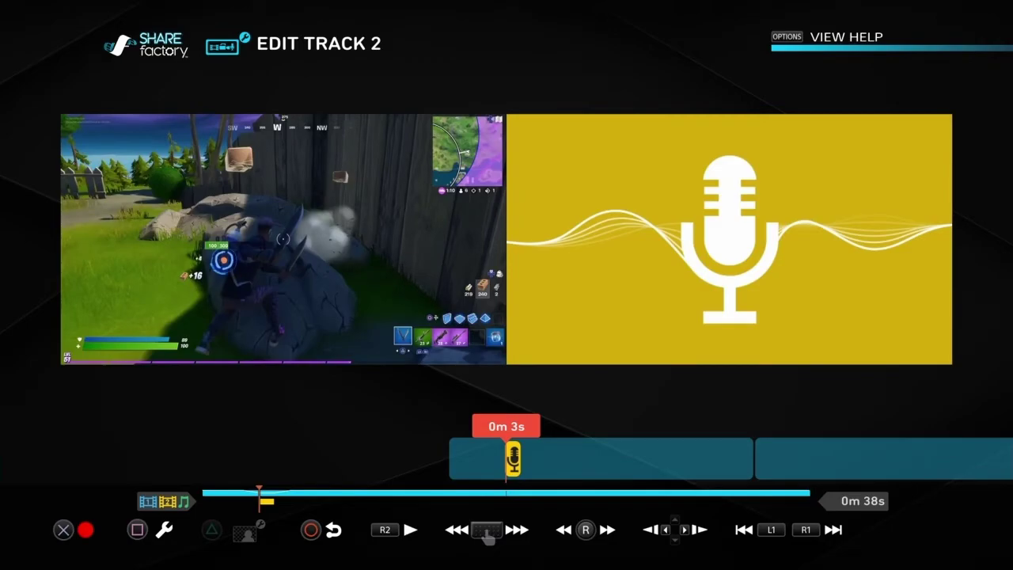
pyautogui.press('Escape')
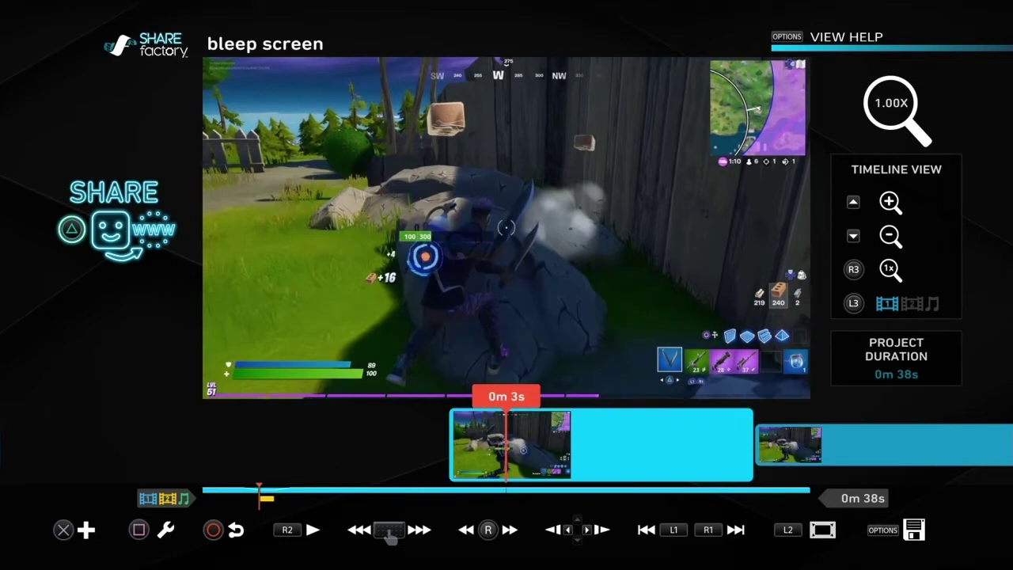
# - Split the first gameplay clip at 0m 3s where the track 2 bleep begins, and leave the playhead at 0m 2s inside the short piece
pyautogui.press('Return')
pyautogui.press('Up')
pyautogui.press('Left')
pyautogui.press('Left')
pyautogui.press('Left')
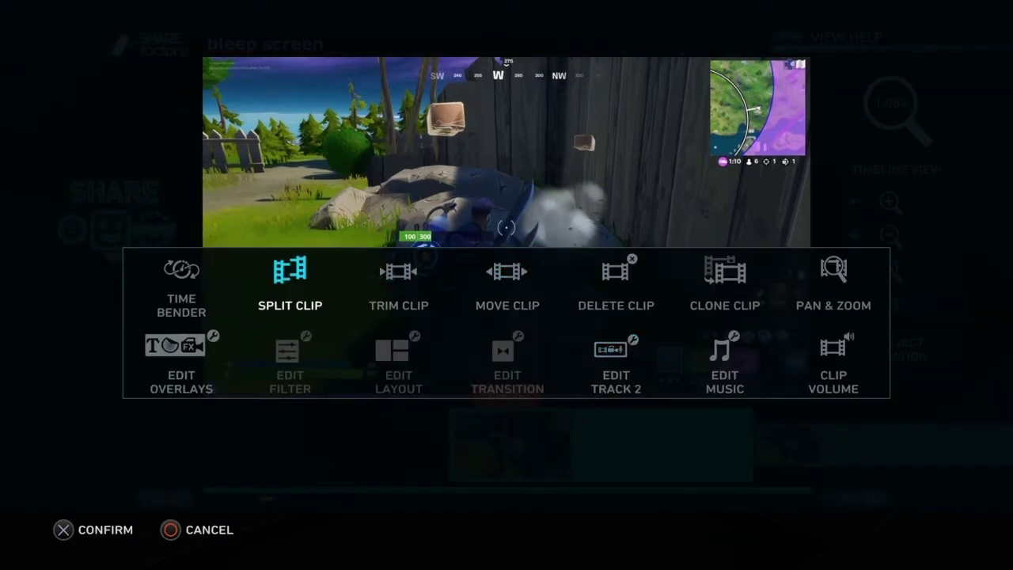
pyautogui.press('Return')
pyautogui.press('Return')
pyautogui.press('Left')
pyautogui.press('Return')
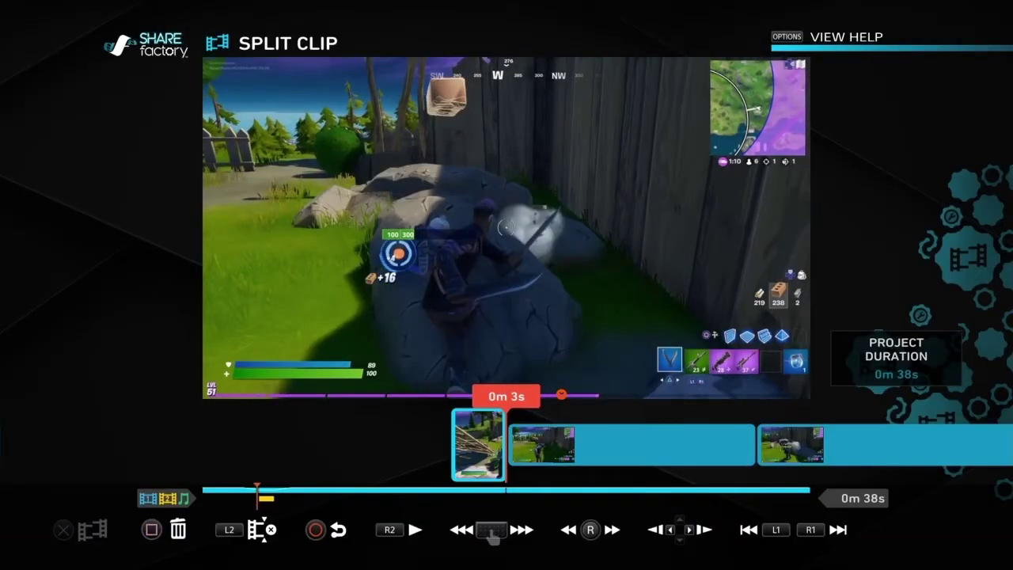
pyautogui.press('Left')
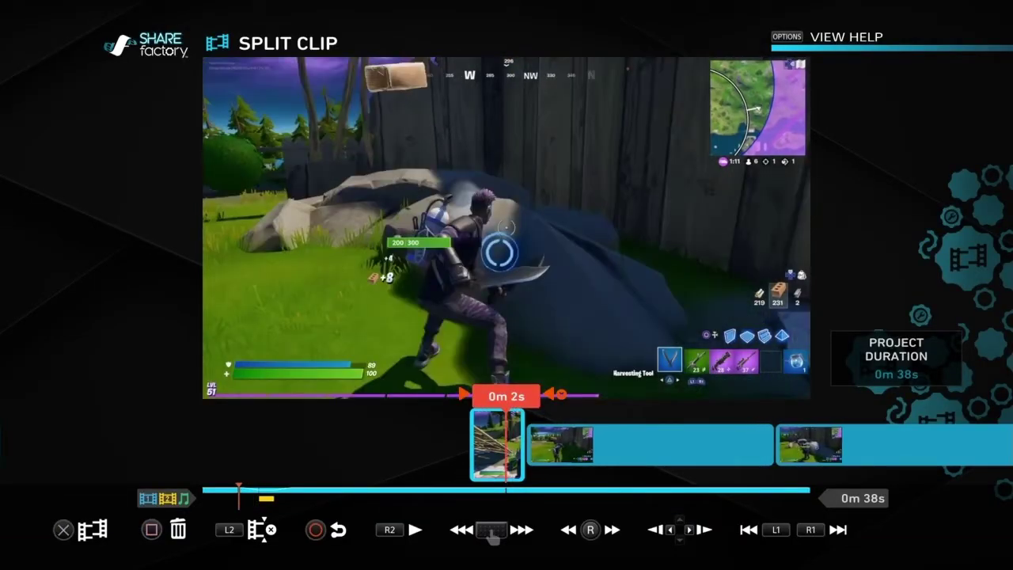
pyautogui.press('Escape')
# - Add the newest colour-bar screenshot from the most recent captures to the timeline after the short gameplay piece
pyautogui.press('Return')
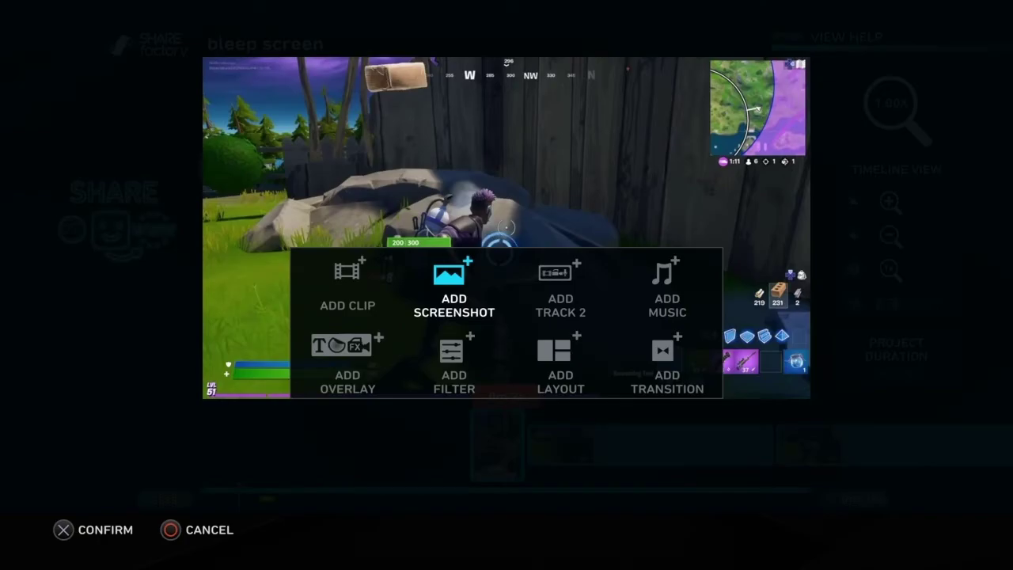
pyautogui.press('Return')
pyautogui.press('Left')
pyautogui.press('Up')
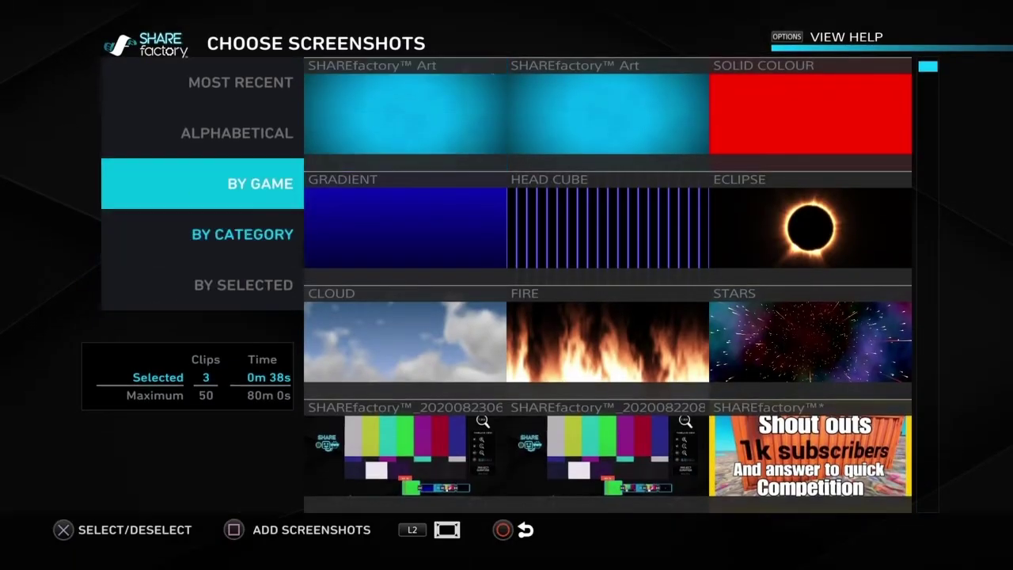
pyautogui.press('Up')
pyautogui.press('Up')
pyautogui.press('Right')
pyautogui.press('Down')
pyautogui.press('Down')
pyautogui.press('Down')
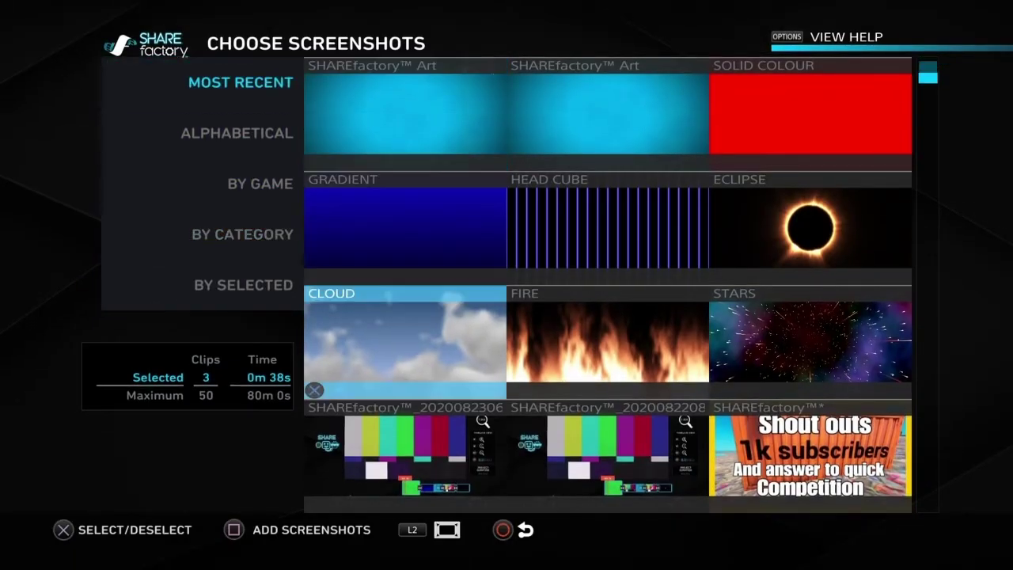
pyautogui.press('Return')
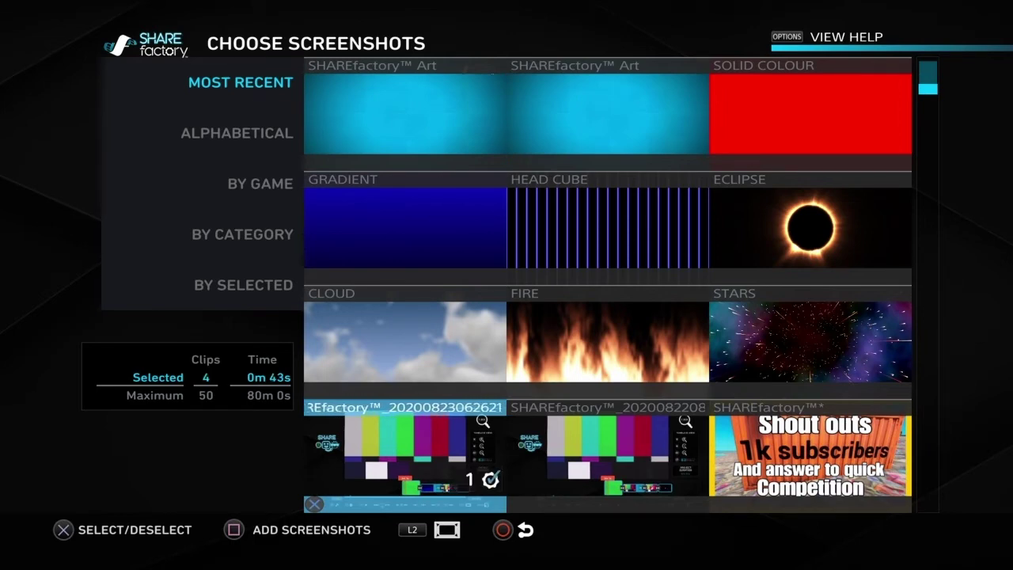
pyautogui.press('s')
# - Pan and zoom the colour-bar screenshot to 179% so only the bars fill the frame, and confirm
pyautogui.press('Right')
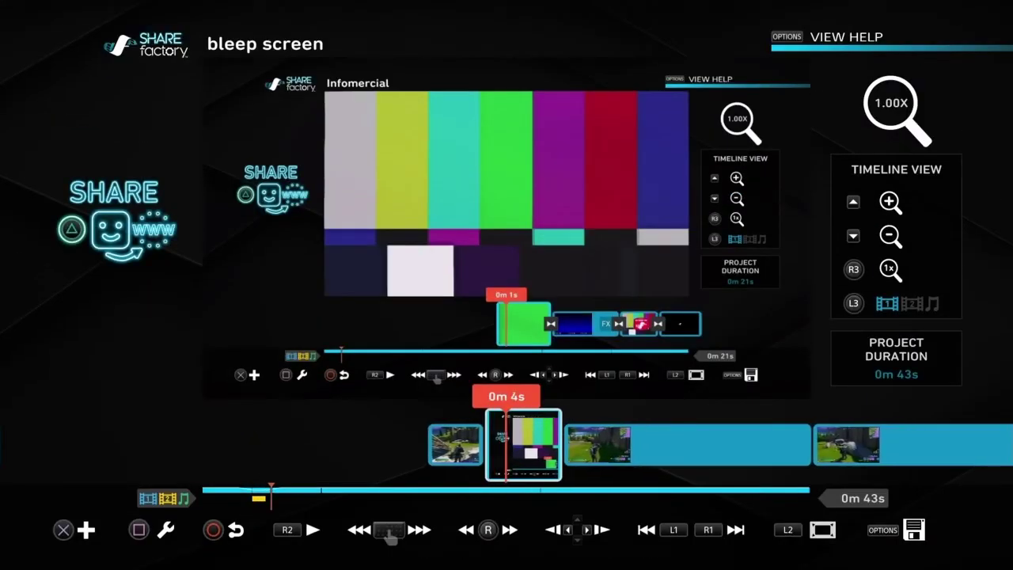
pyautogui.press('s')
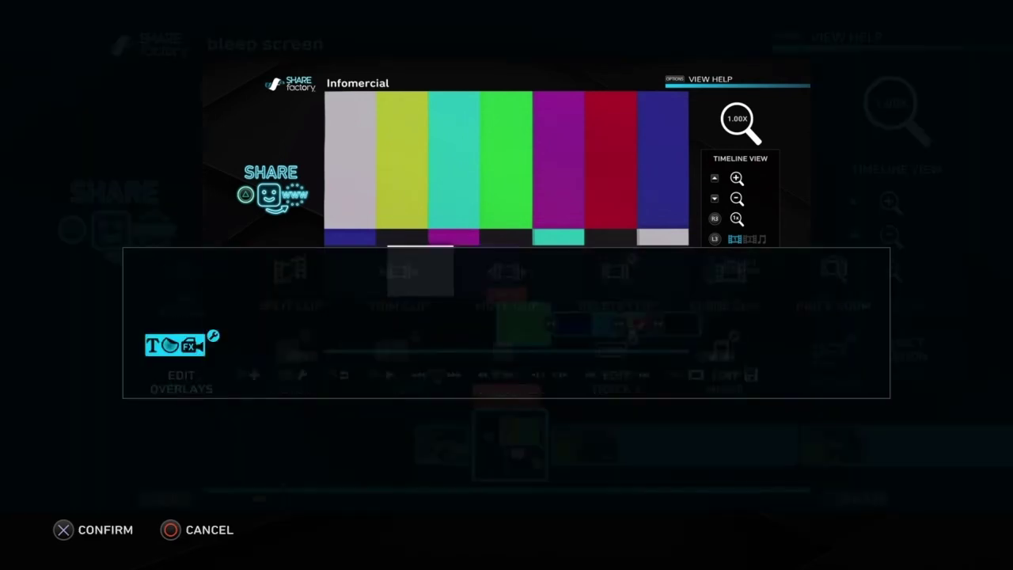
pyautogui.press('Up')
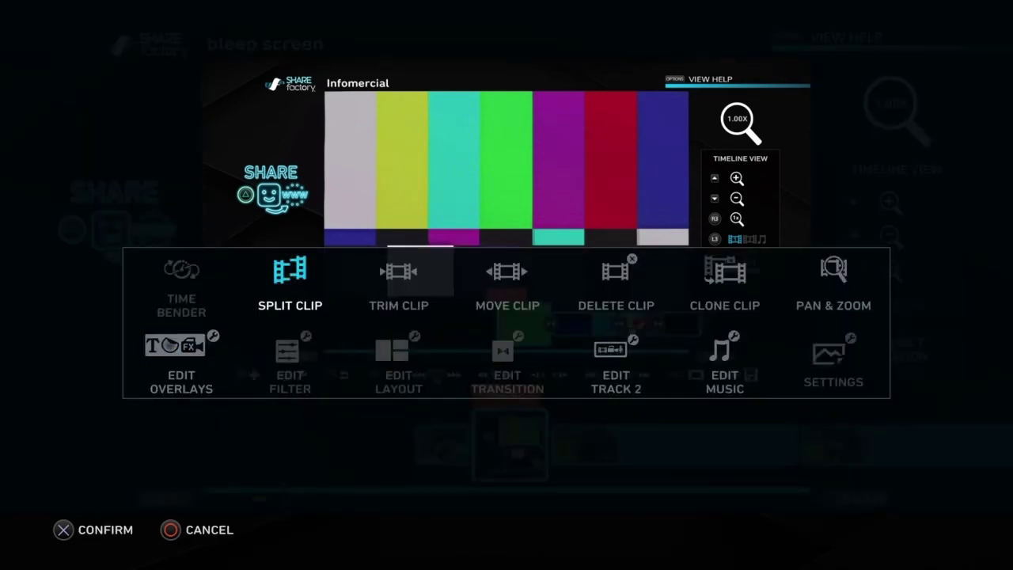
pyautogui.press('Right')
pyautogui.press('Right')
pyautogui.press('Right')
pyautogui.press('Right')
pyautogui.press('Right')
pyautogui.press('Return')
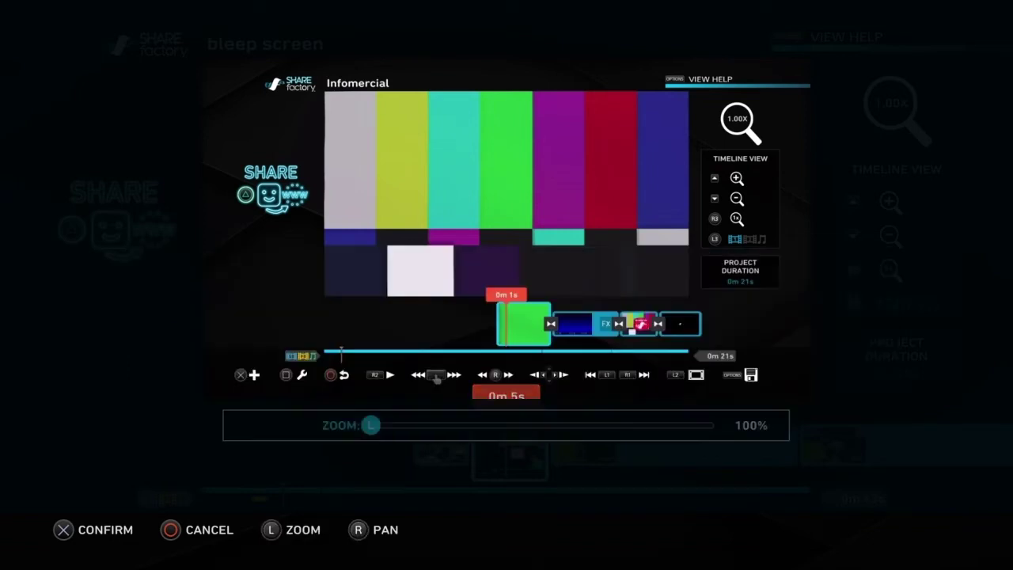
pyautogui.press('Up')
pyautogui.press('Right')
pyautogui.press('Right')
pyautogui.press('Right')
pyautogui.press('Right')
pyautogui.press('Right')
pyautogui.press('Right')
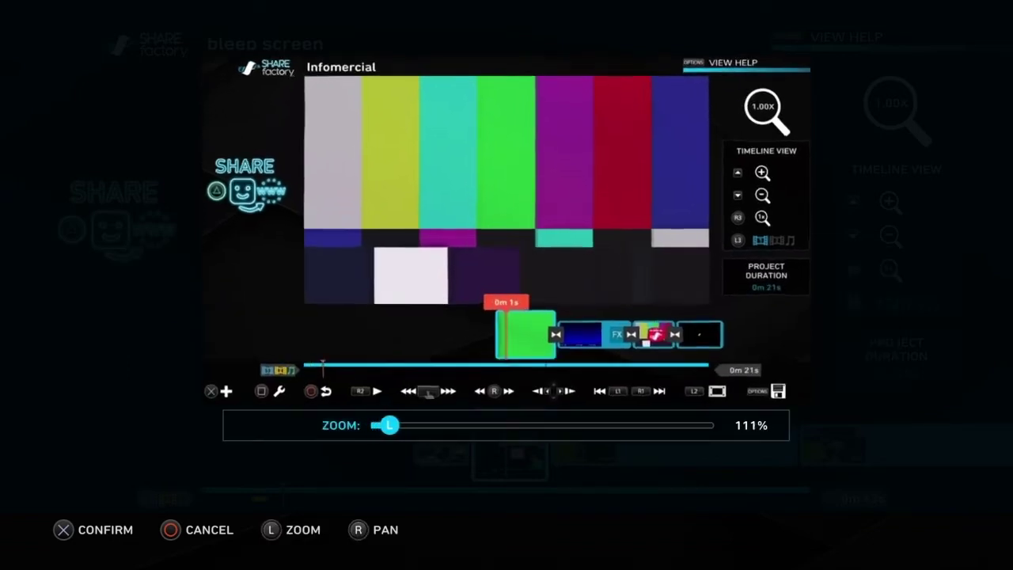
pyautogui.press('Right')
pyautogui.press('Right')
pyautogui.press('Right')
pyautogui.press('Right')
pyautogui.press('Right')
pyautogui.press('Right')
pyautogui.press('Right')
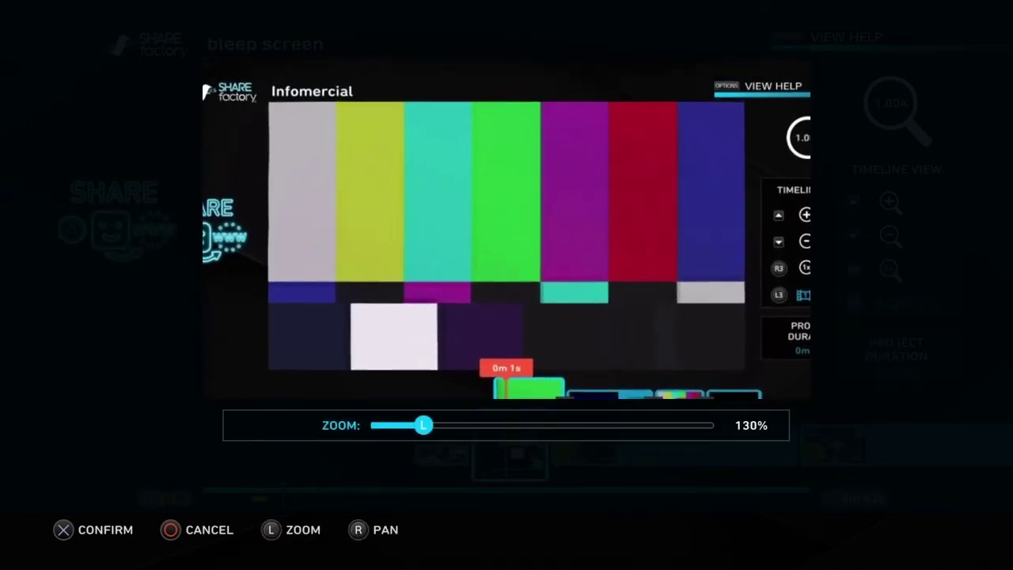
pyautogui.press('Right')
pyautogui.press('Right')
pyautogui.press('Right')
pyautogui.press('Right')
pyautogui.press('Right')
pyautogui.press('Right')
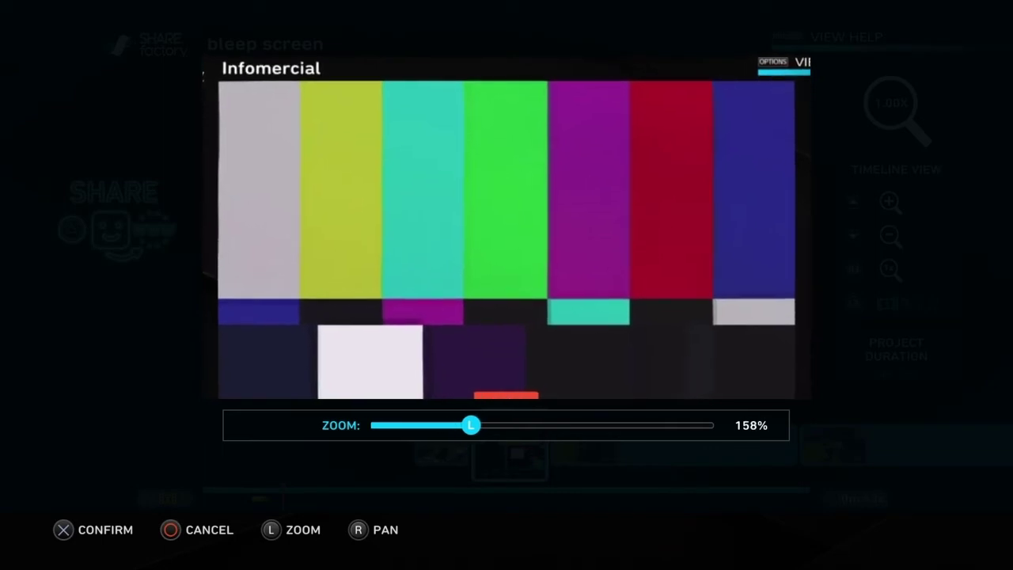
pyautogui.press('Right')
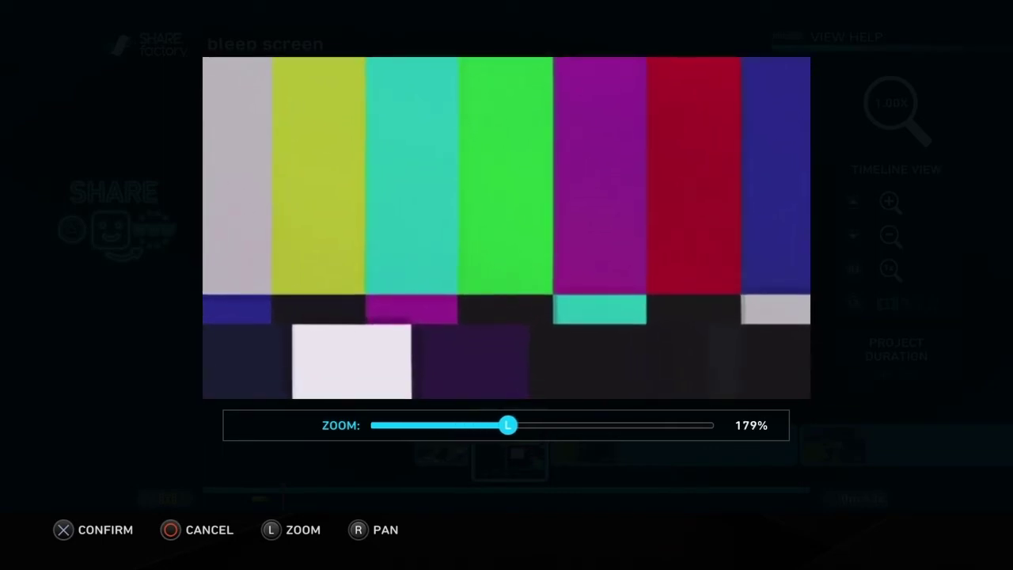
pyautogui.press('Up')
pyautogui.press('Return')
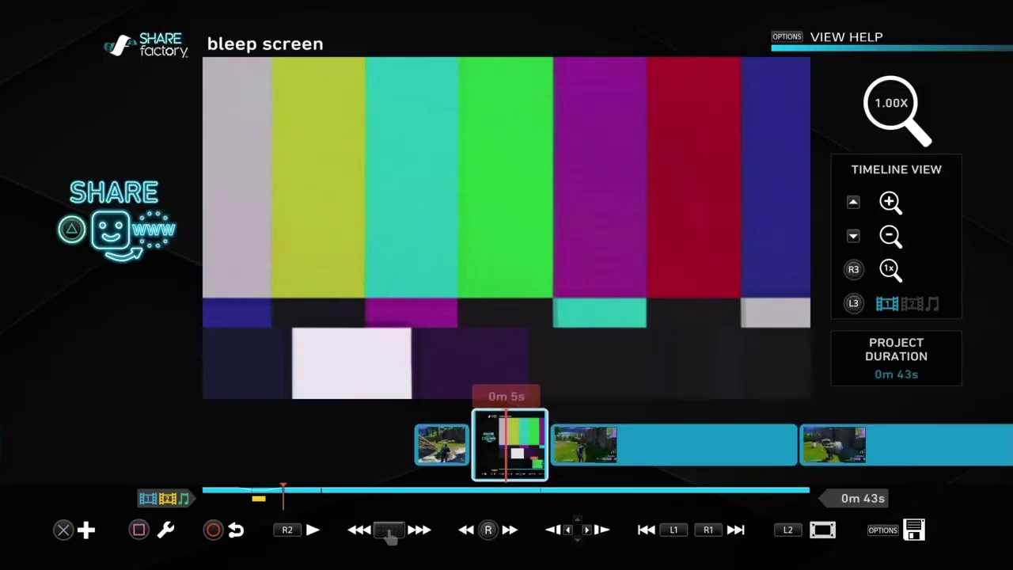
# - Trim the colour-bar screenshot clip to 0m 1s to match the bleep, and play back the result
pyautogui.press('Left')
pyautogui.press('Right')
pyautogui.press('Right')
pyautogui.press('Return')
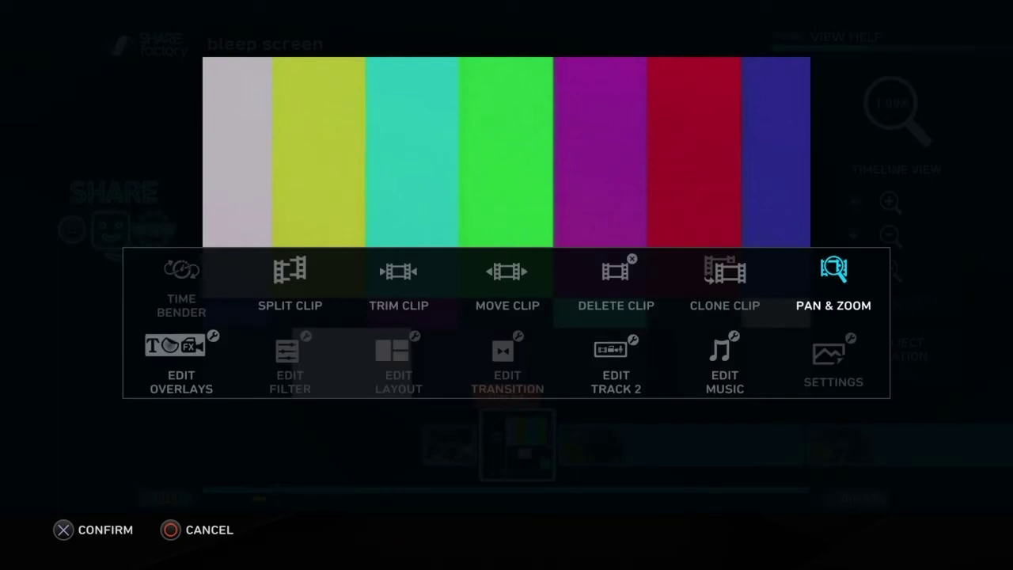
pyautogui.press('Left')
pyautogui.press('Left')
pyautogui.press('Left')
pyautogui.press('Left')
pyautogui.press('Left')
pyautogui.press('Left')
pyautogui.press('Right')
pyautogui.press('Right')
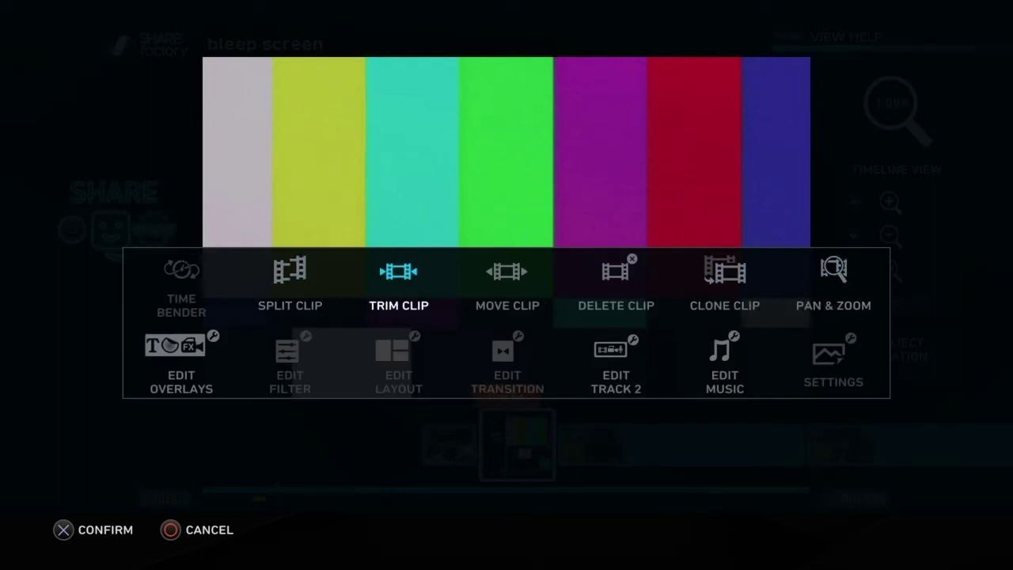
pyautogui.press('Return')
pyautogui.press('Right')
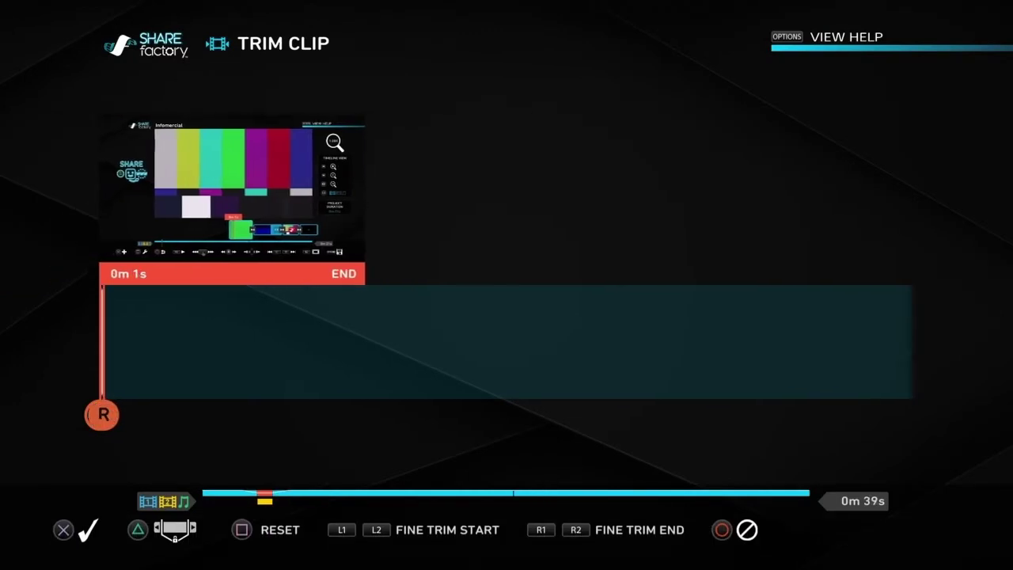
pyautogui.press('Return')
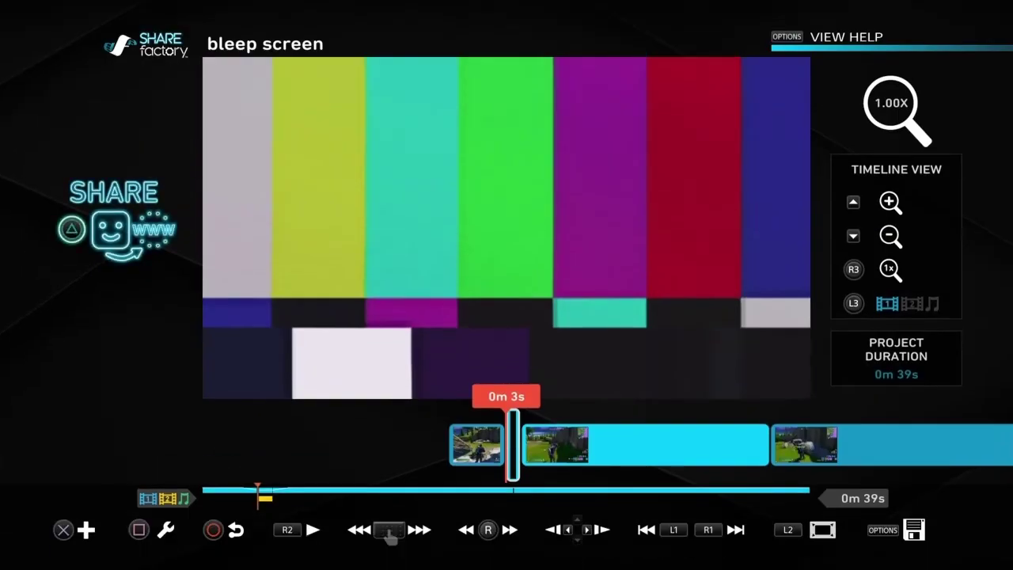
pyautogui.press('space')
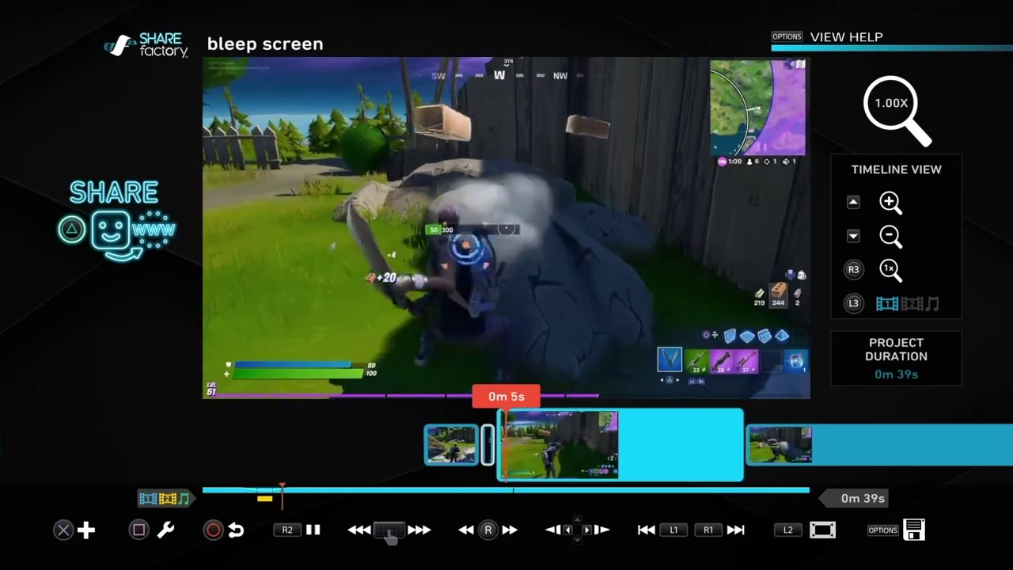
pyautogui.press('space')
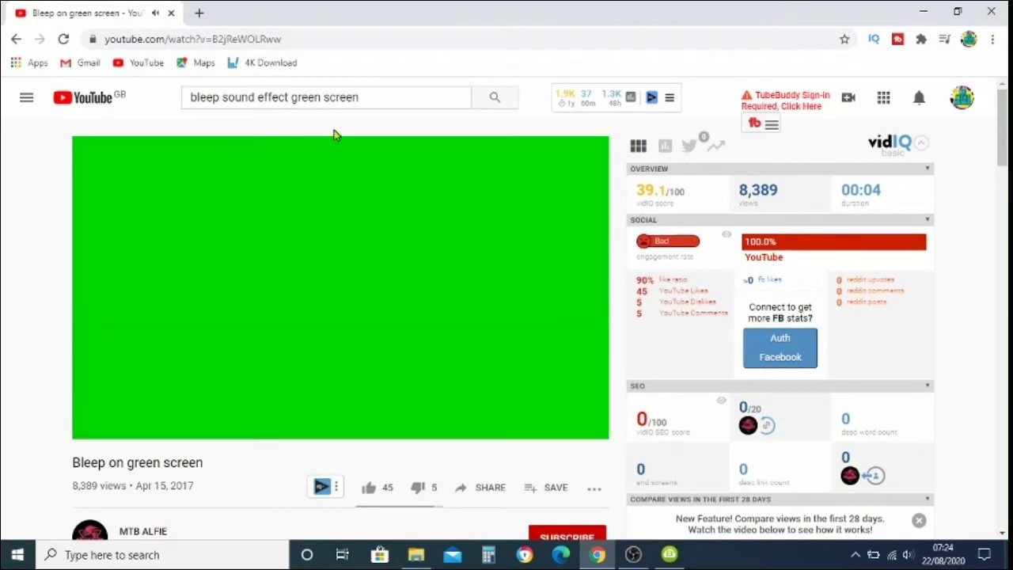
# - Copy the web address of the YouTube video "Bleep on green screen" in Chrome and minimise the browser
pyautogui.click(290, 37)
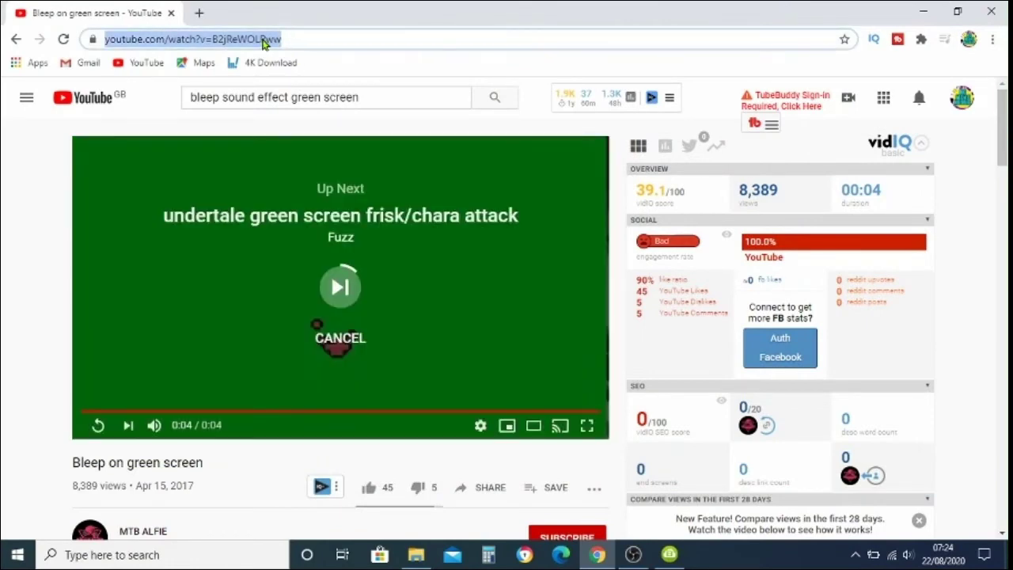
pyautogui.rightClick(261, 43)
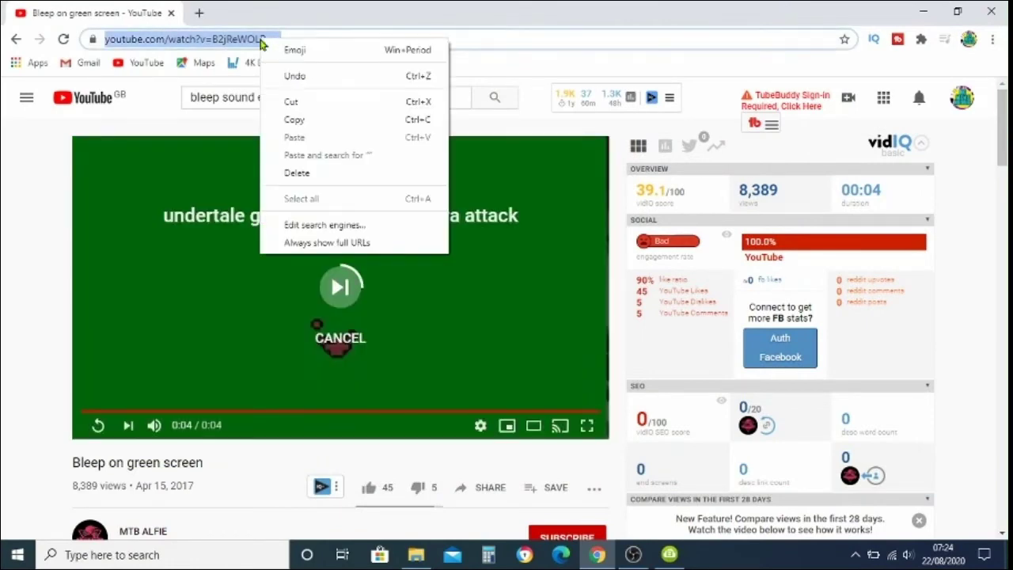
pyautogui.click(295, 119)
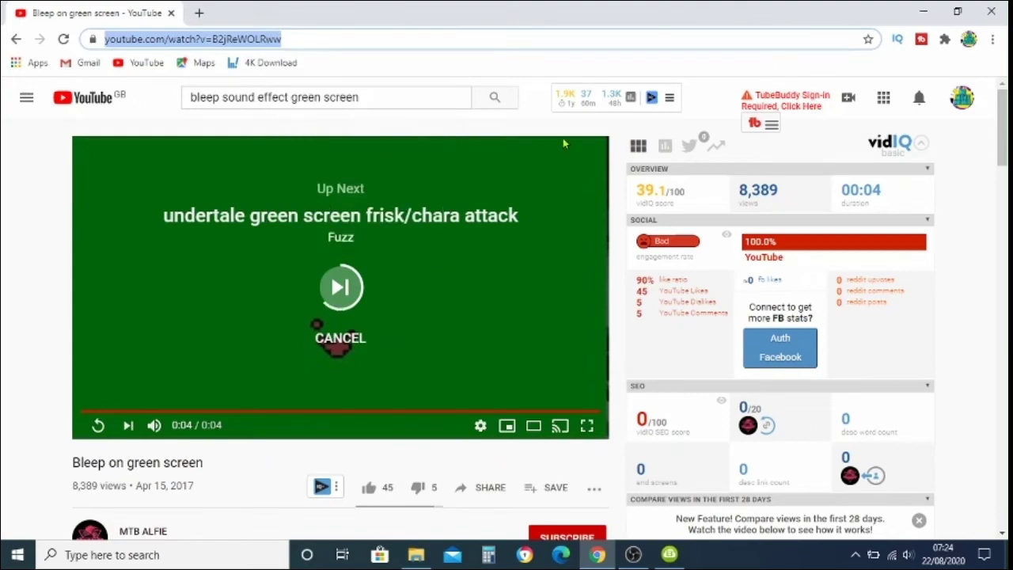
pyautogui.click(923, 11)
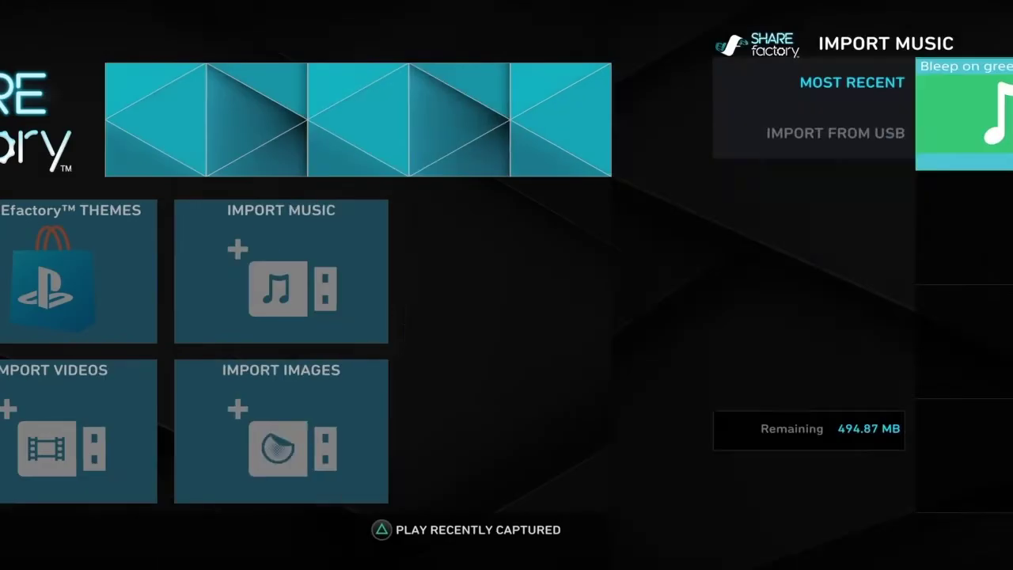
# - In SHAREfactory's music import, mark Bleep on green screen.mp3 from the USB drive for import
pyautogui.press('Left')
pyautogui.press('Down')
pyautogui.press('Return')
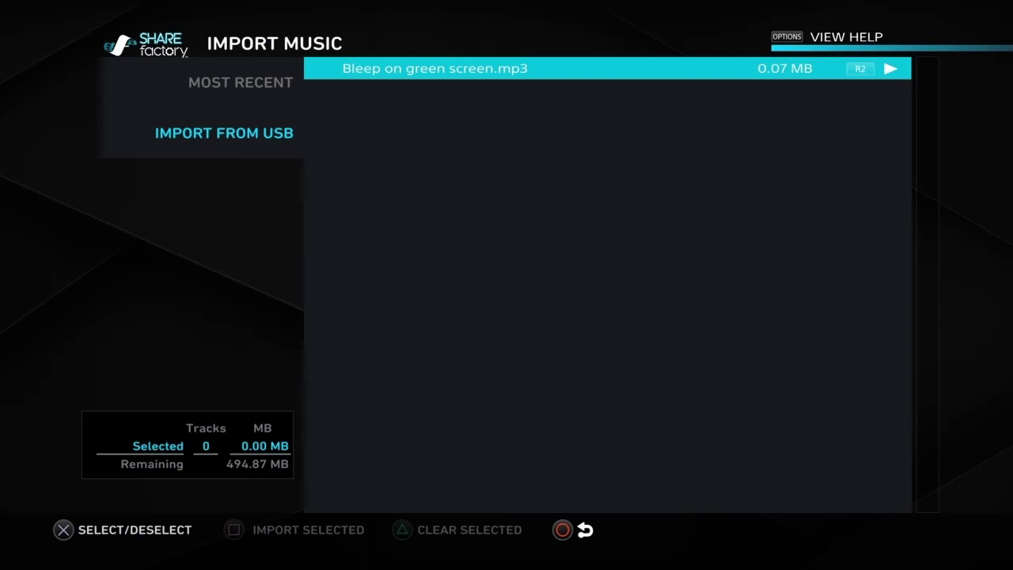
pyautogui.press('Return')
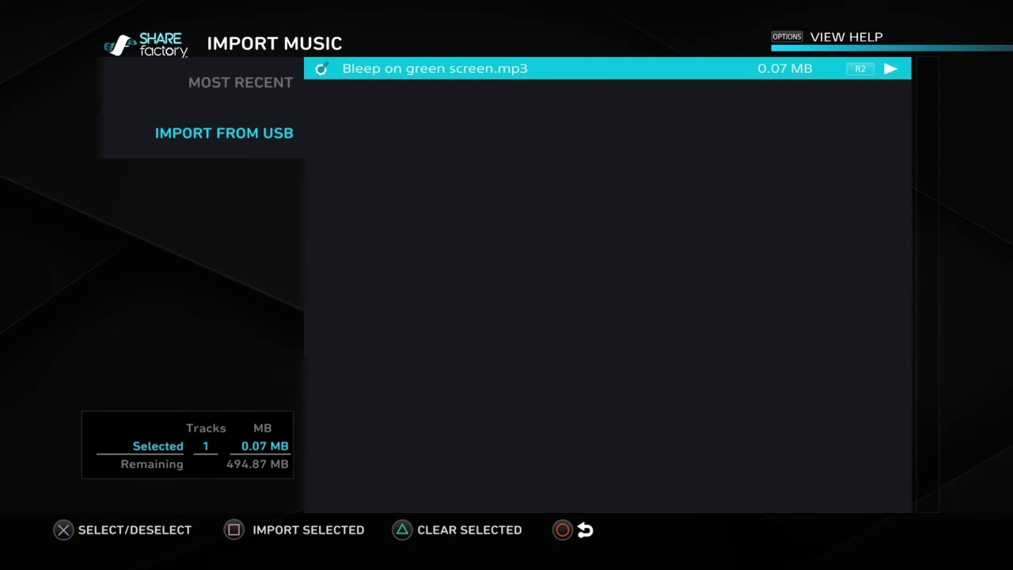
# - Return to the most recent imported music and look through the available tracks
pyautogui.press('Left')
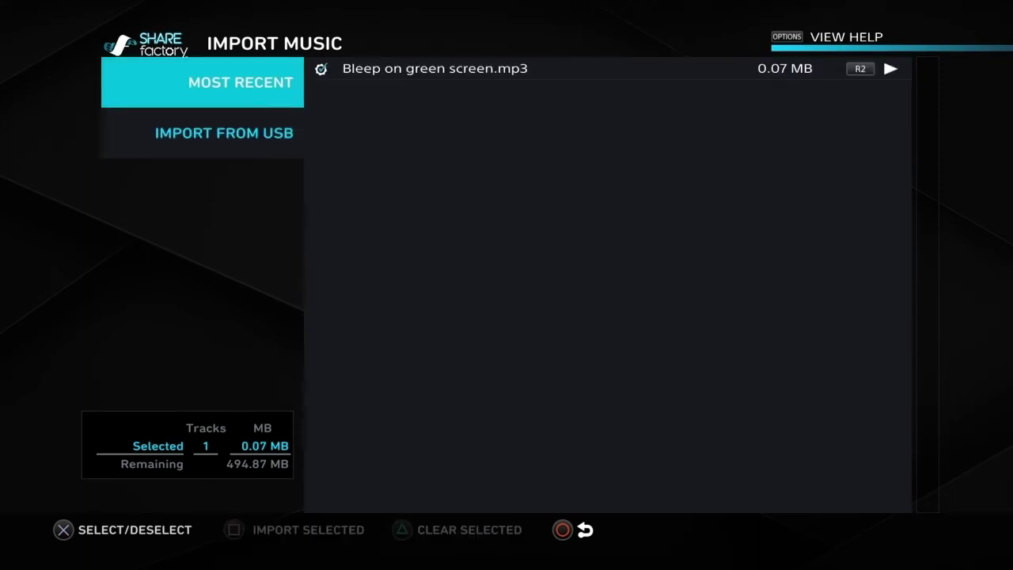
pyautogui.press('Return')
pyautogui.press('Right')
pyautogui.press('Right')
pyautogui.press('Left')
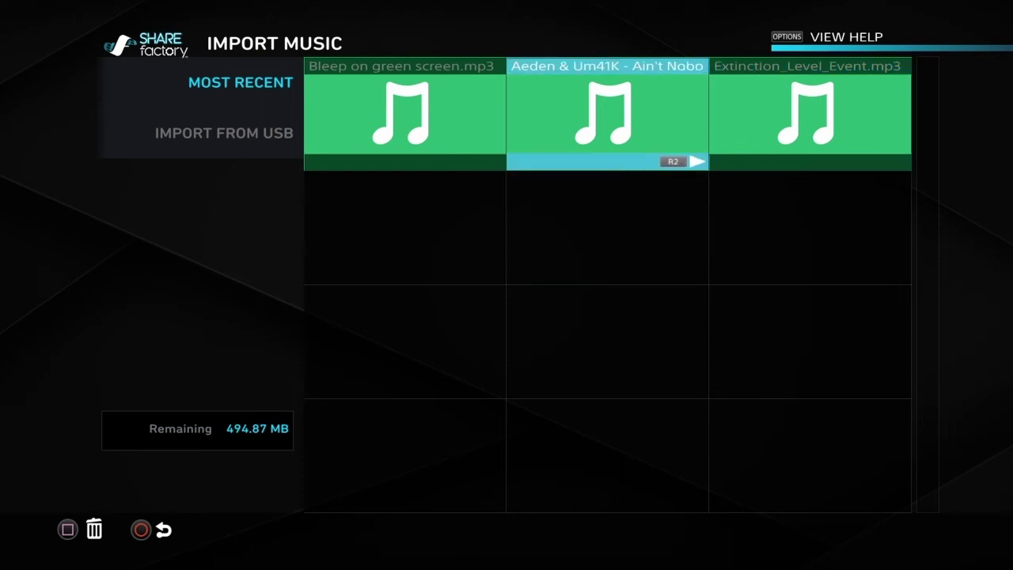
# - Check Bleep on green screen.mp3 among the imported tracks and leave the music import
pyautogui.press('Left')
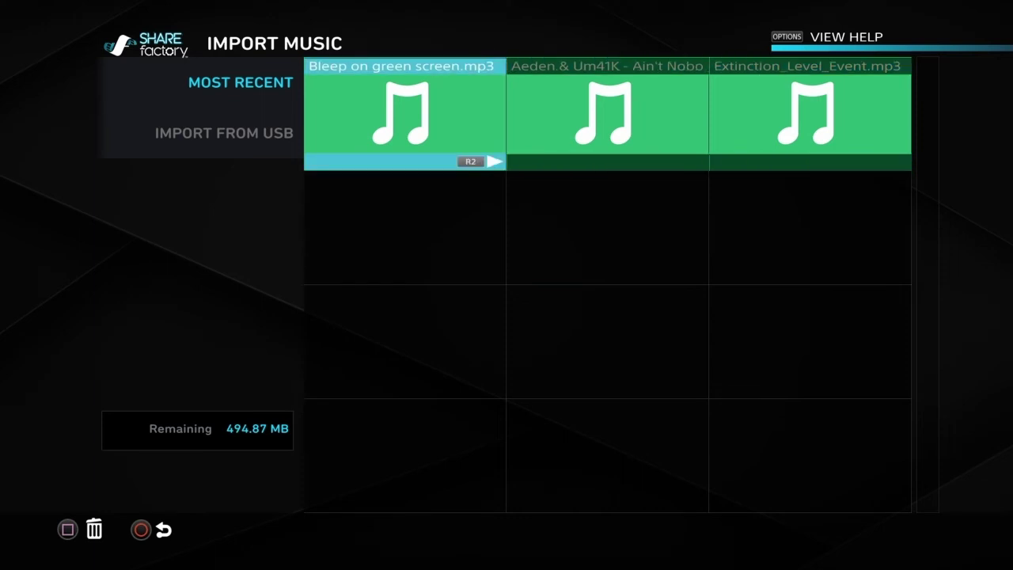
pyautogui.press('Left')
pyautogui.press('Escape')
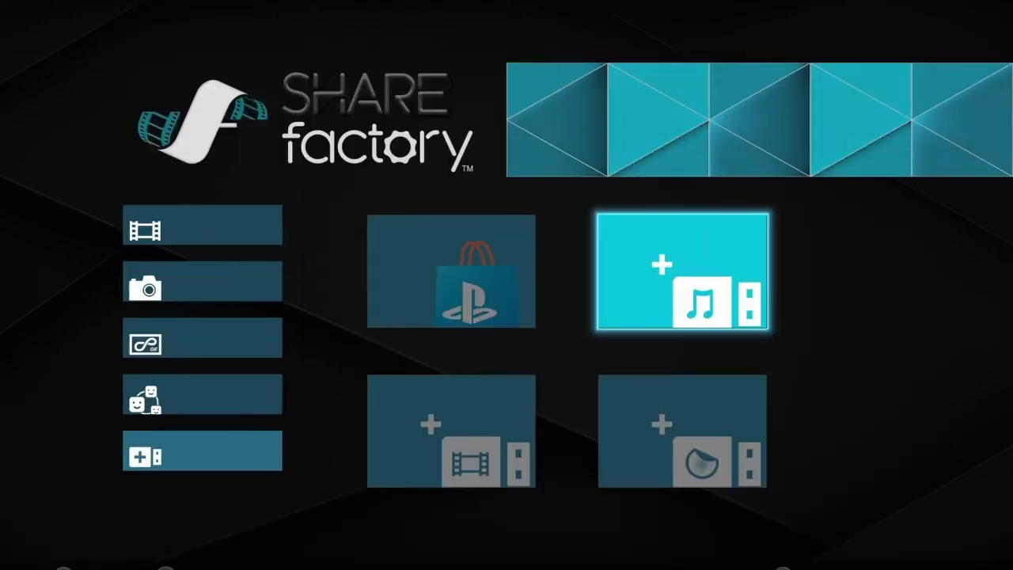
# - Open the bleep screen project from the saved video projects for editing
pyautogui.press('Left')
pyautogui.press('Left')
pyautogui.press('Up')
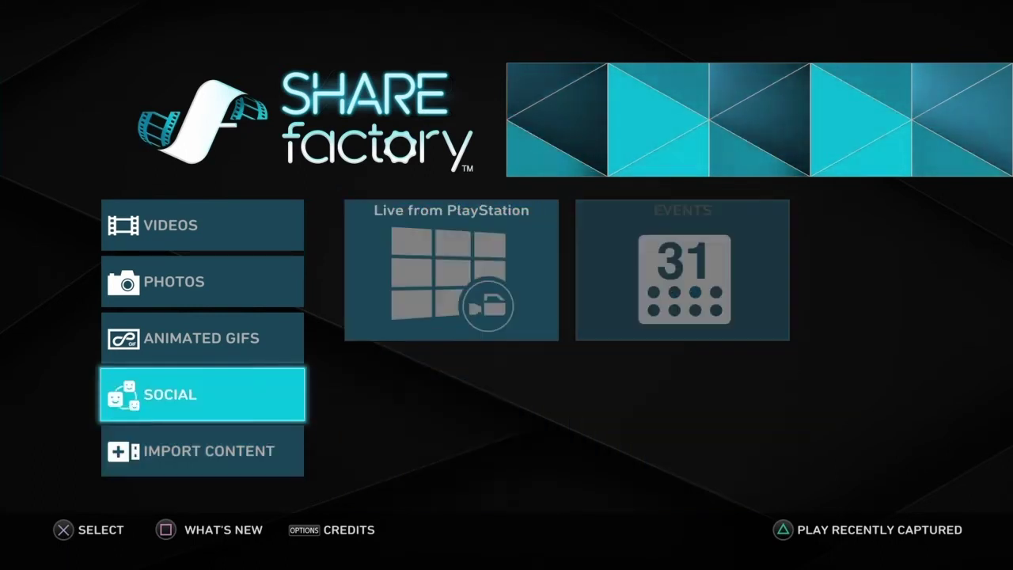
pyautogui.press('Up')
pyautogui.press('Up')
pyautogui.press('Up')
pyautogui.press('Right')
pyautogui.press('Right')
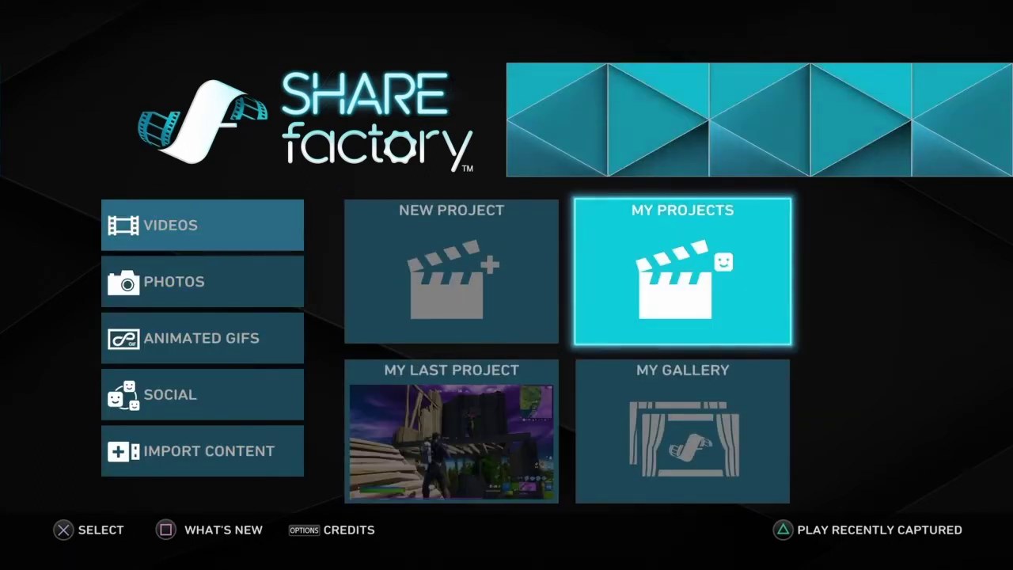
pyautogui.press('Return')
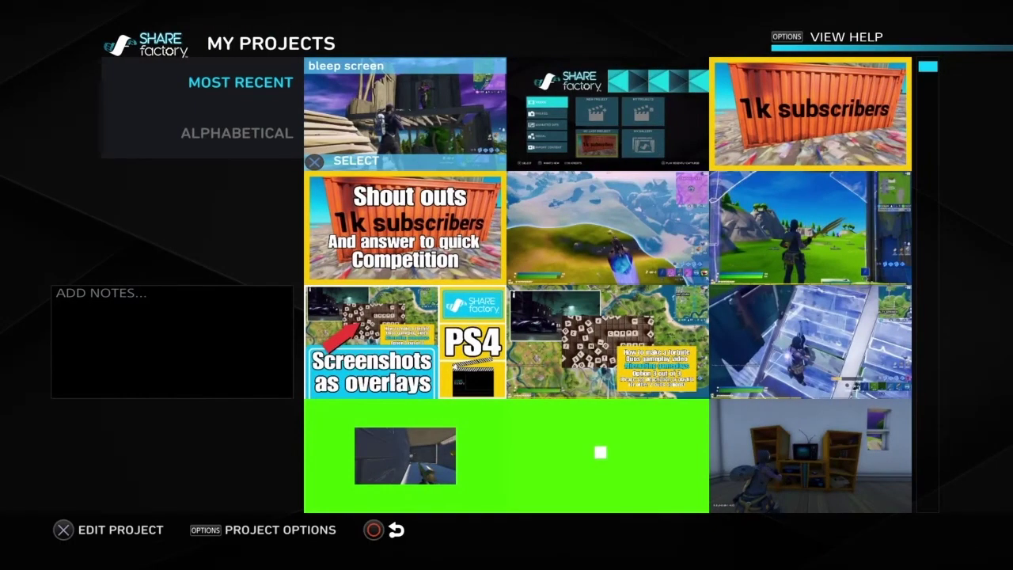
pyautogui.press('Return')
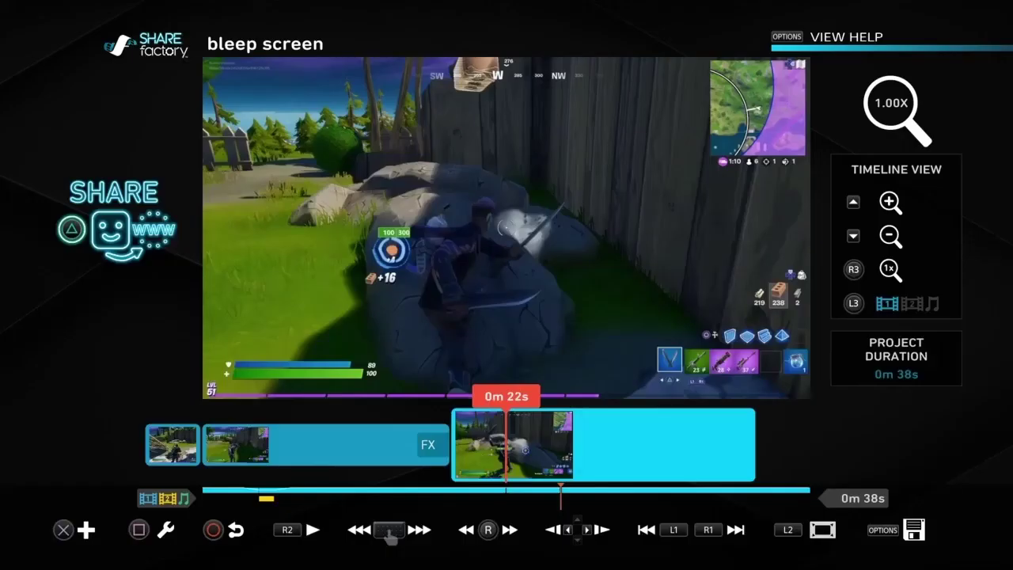
# - Add Bleep on green screen.mp3 as music at 0m 22s in the project's timeline
pyautogui.press('Return')
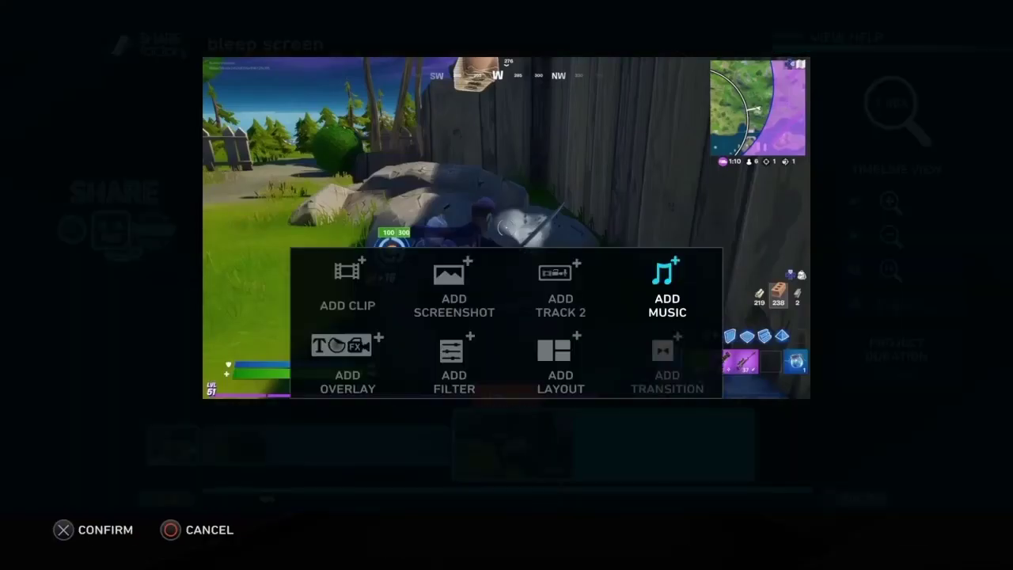
pyautogui.press('Left')
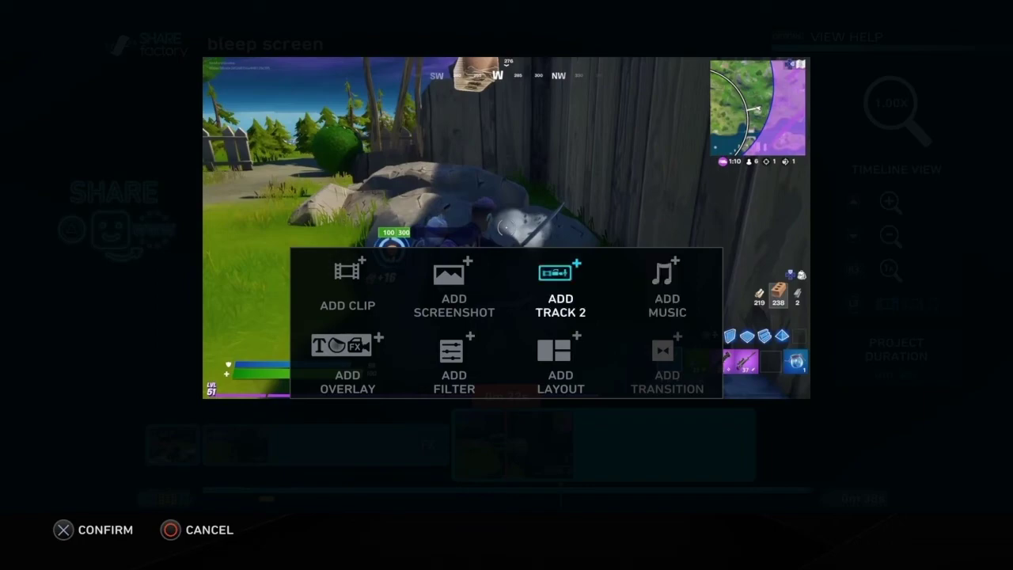
pyautogui.press('Right')
pyautogui.press('Return')
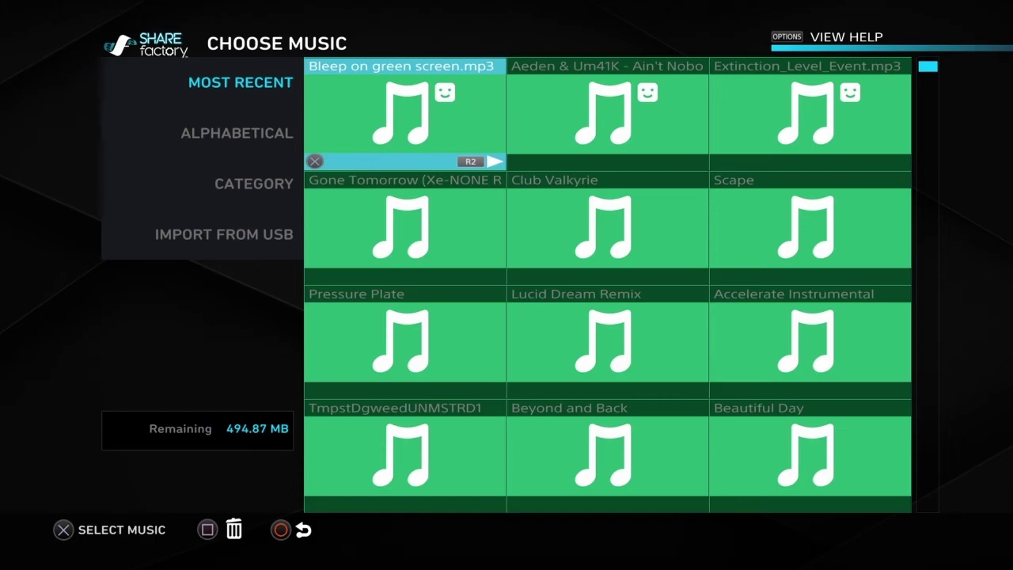
pyautogui.press('Return')
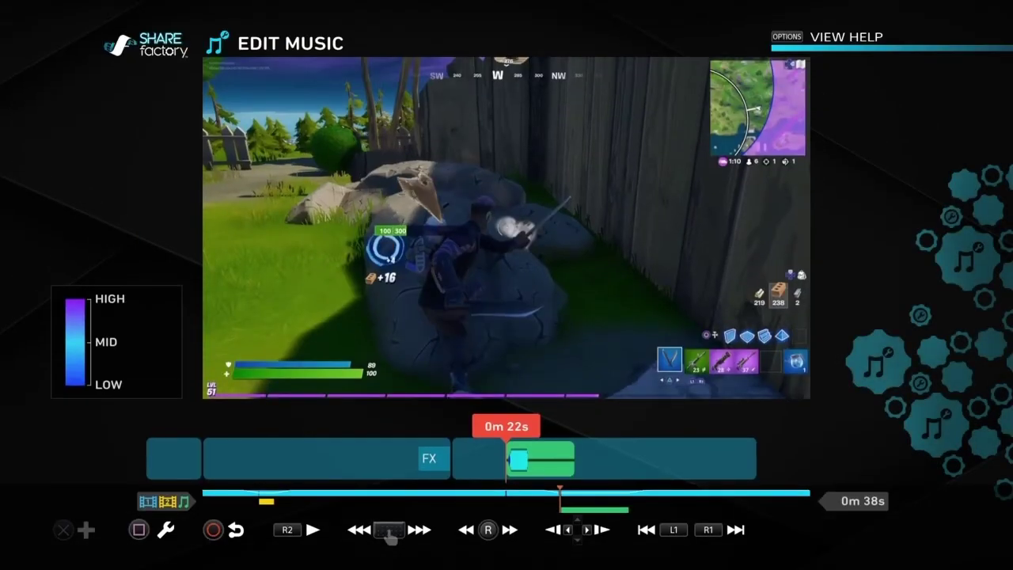
# - Play back the section with the added bleep track, then stop playback
pyautogui.press('Left')
pyautogui.press('Right')
pyautogui.press('space')
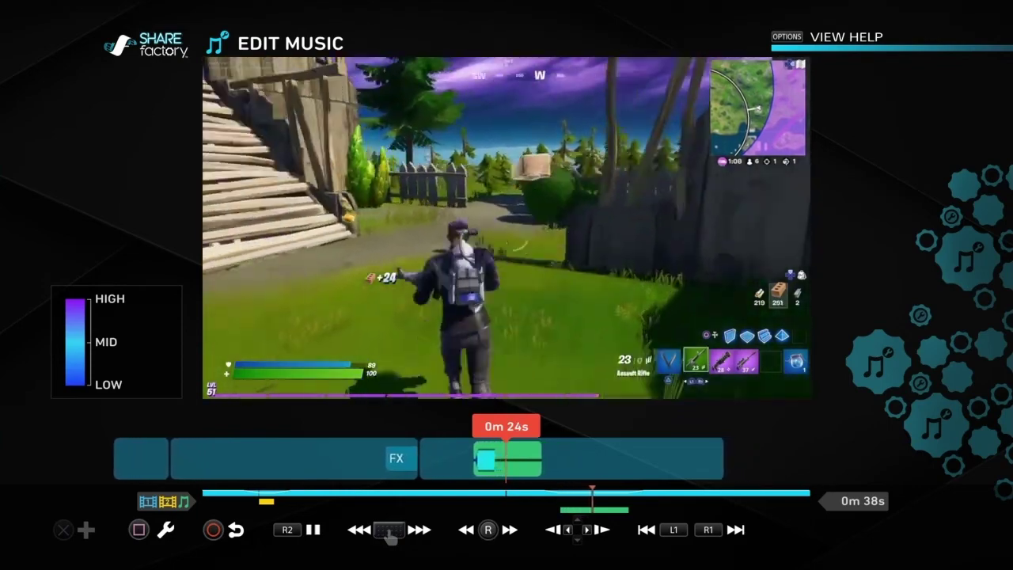
pyautogui.press('space')
# - Trim the bleep music's end so it lasts 0m 1s, and play back from just before it
pyautogui.press('Return')
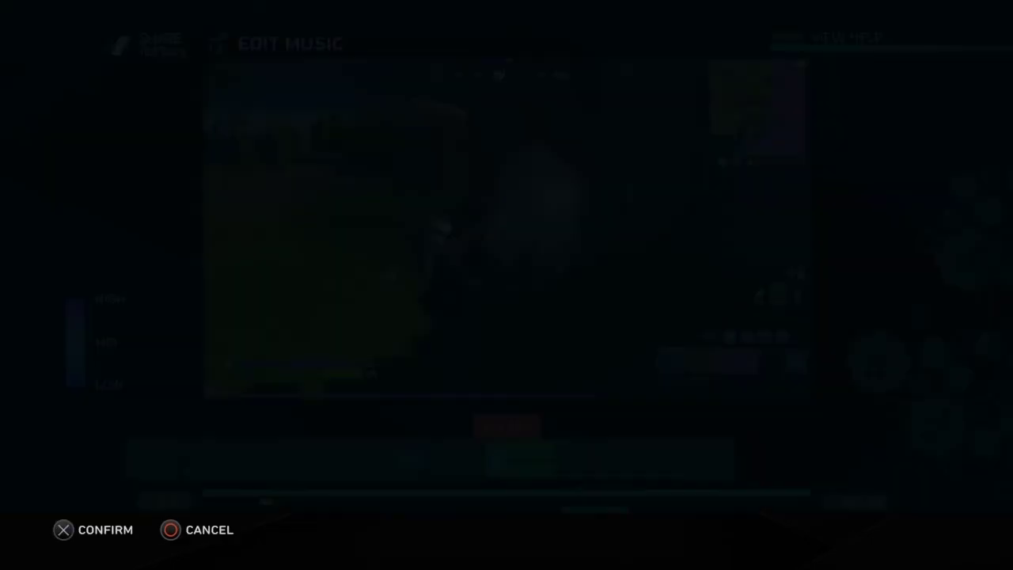
pyautogui.press('Left')
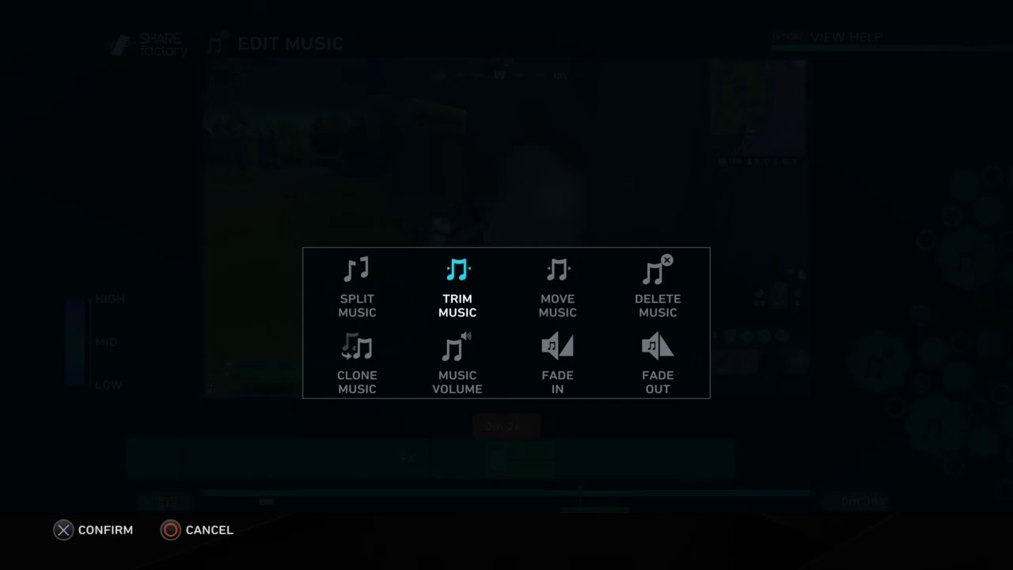
pyautogui.press('Return')
pyautogui.press('Left')
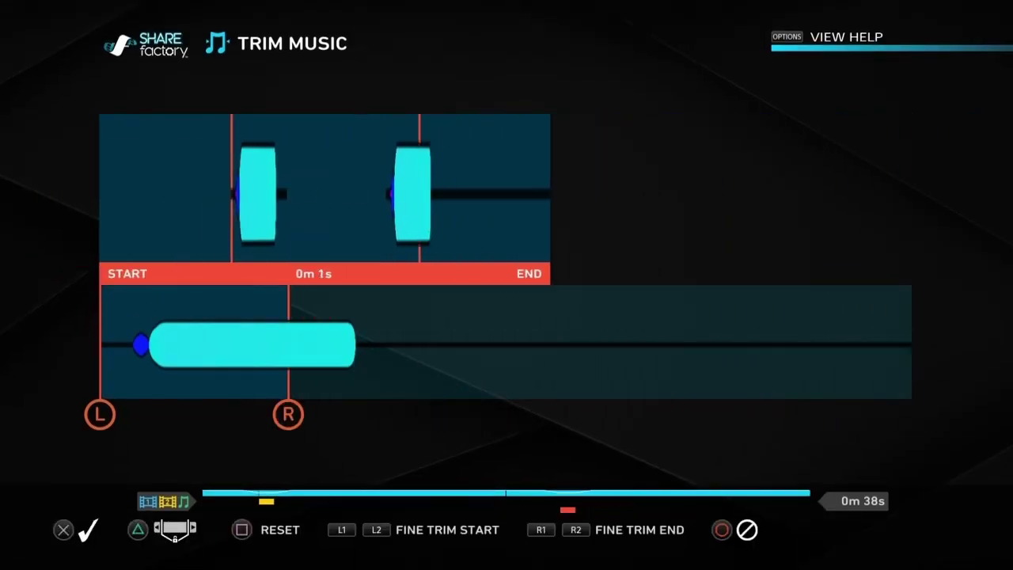
pyautogui.press('Return')
pyautogui.press('space')
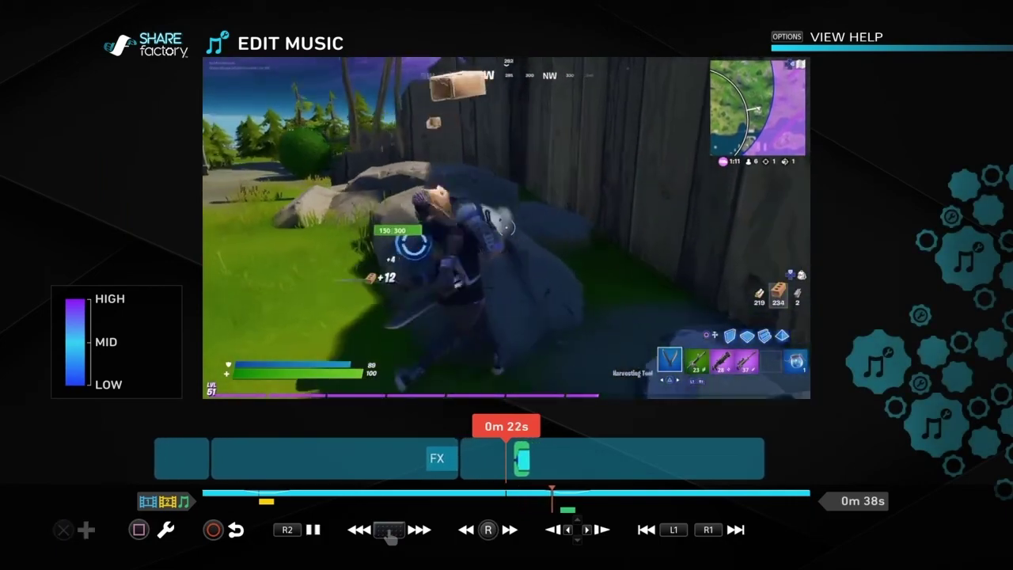